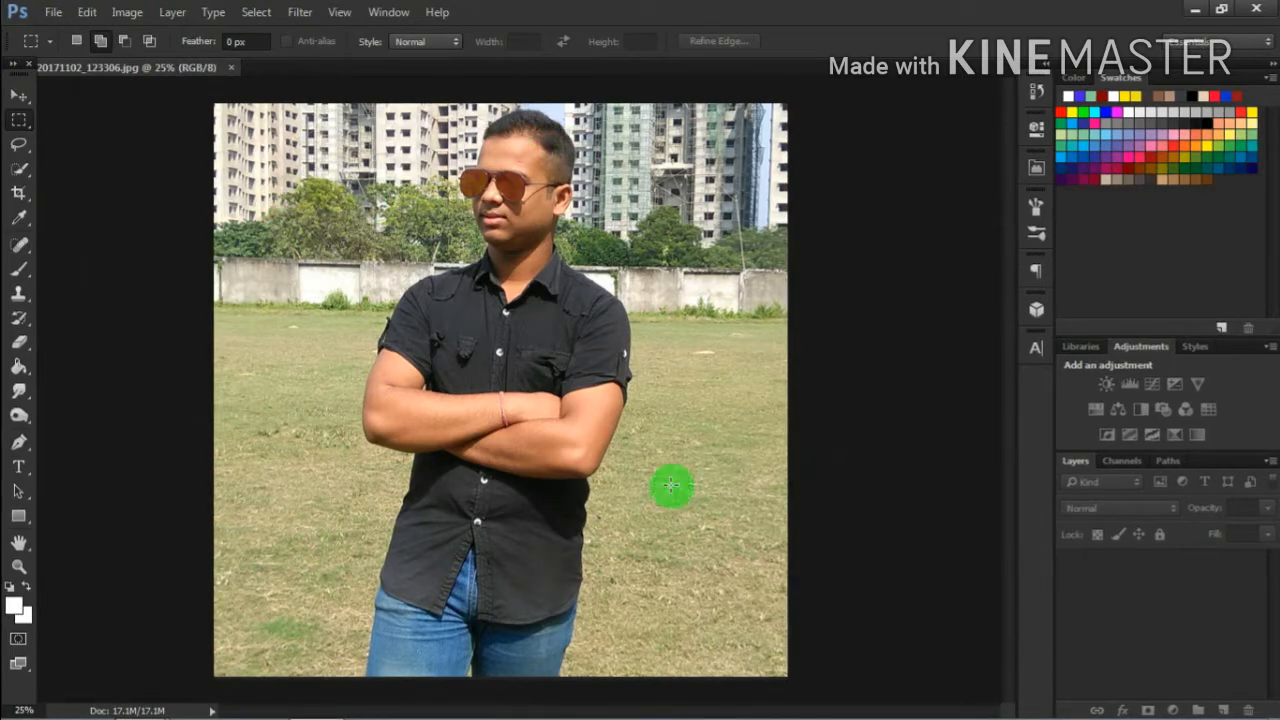
Crop the photo to the man's head and upper body, trimming the area below the arms and both sides.
{"action": "left_click", "coordinate": [20, 95]}
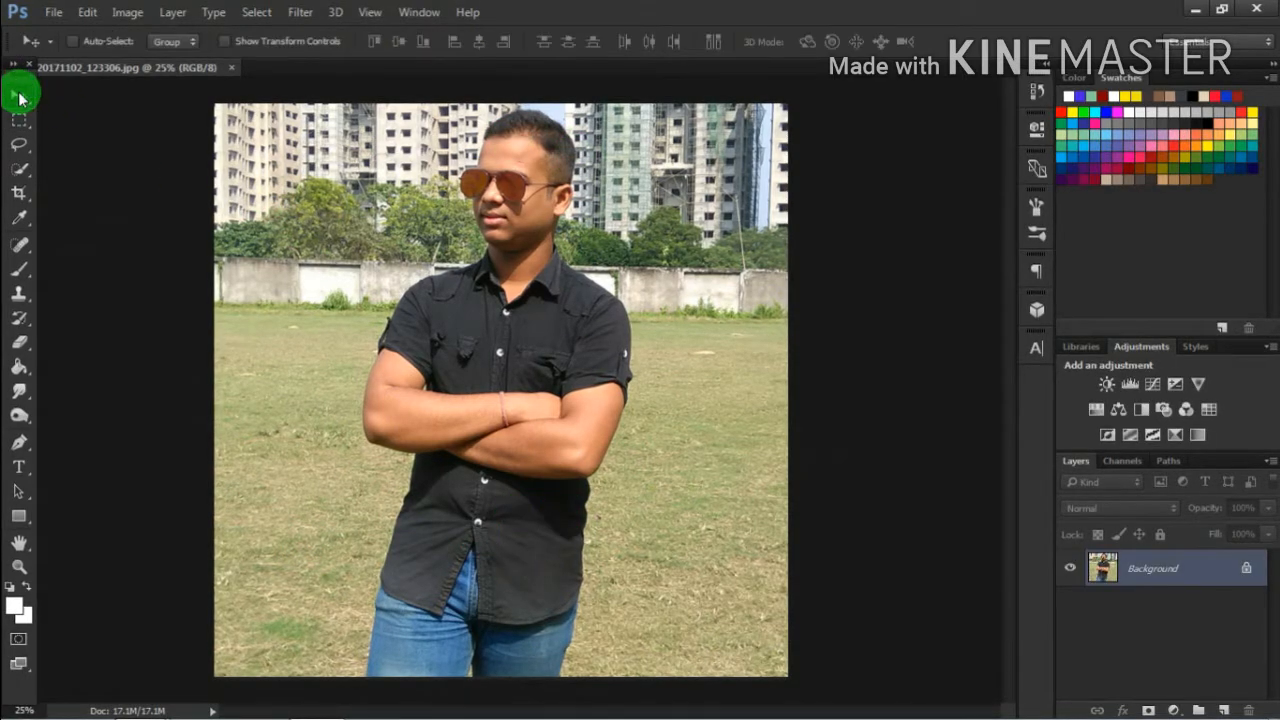
{"action": "left_click", "coordinate": [20, 195]}
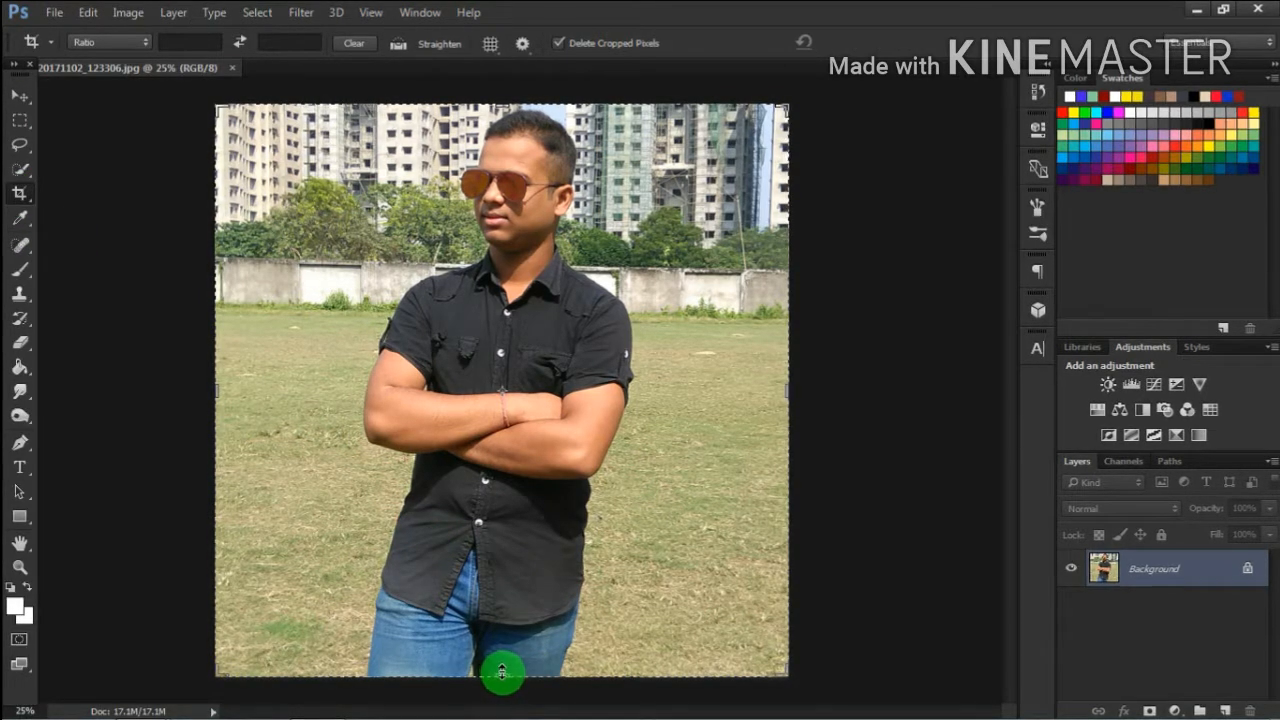
{"action": "left_click_drag", "start_coordinate": [502, 672], "coordinate": [502, 672]}
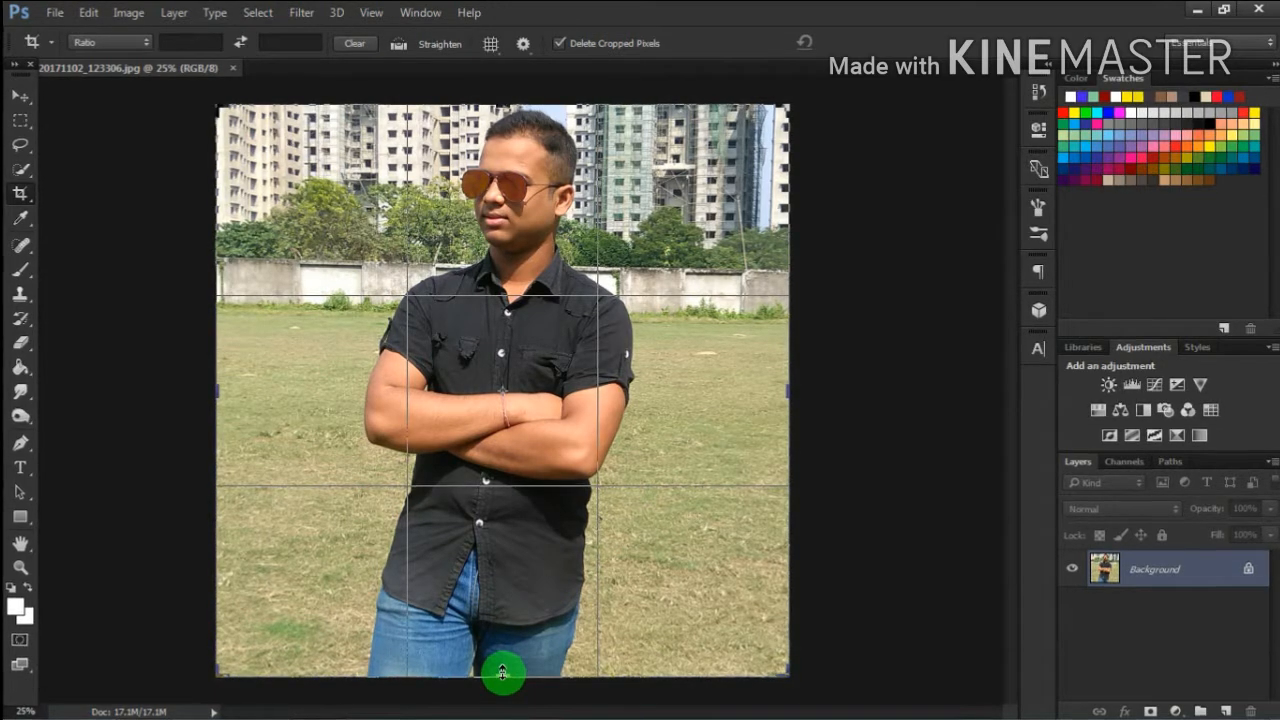
{"action": "left_click_drag", "start_coordinate": [502, 672], "coordinate": [525, 534]}
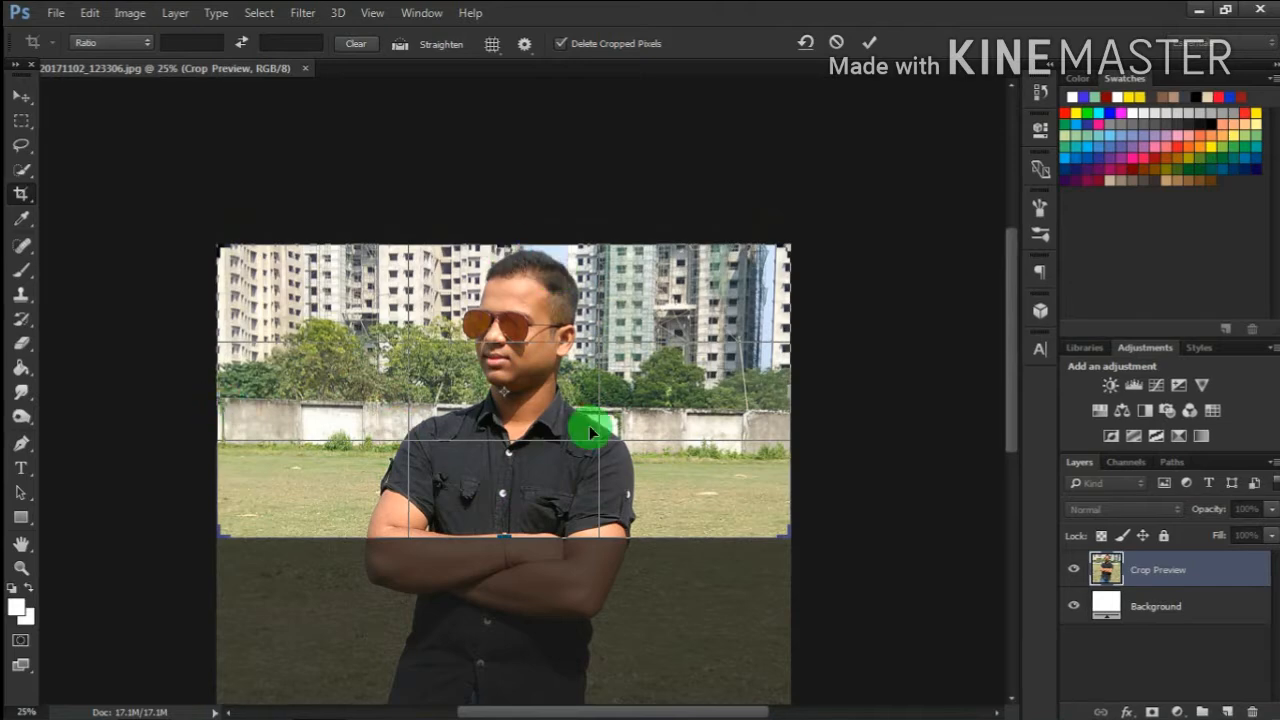
{"action": "left_click_drag", "start_coordinate": [784, 399], "coordinate": [720, 392]}
{"action": "left_click_drag", "start_coordinate": [285, 395], "coordinate": [329, 417]}
{"action": "left_click", "coordinate": [874, 47]}
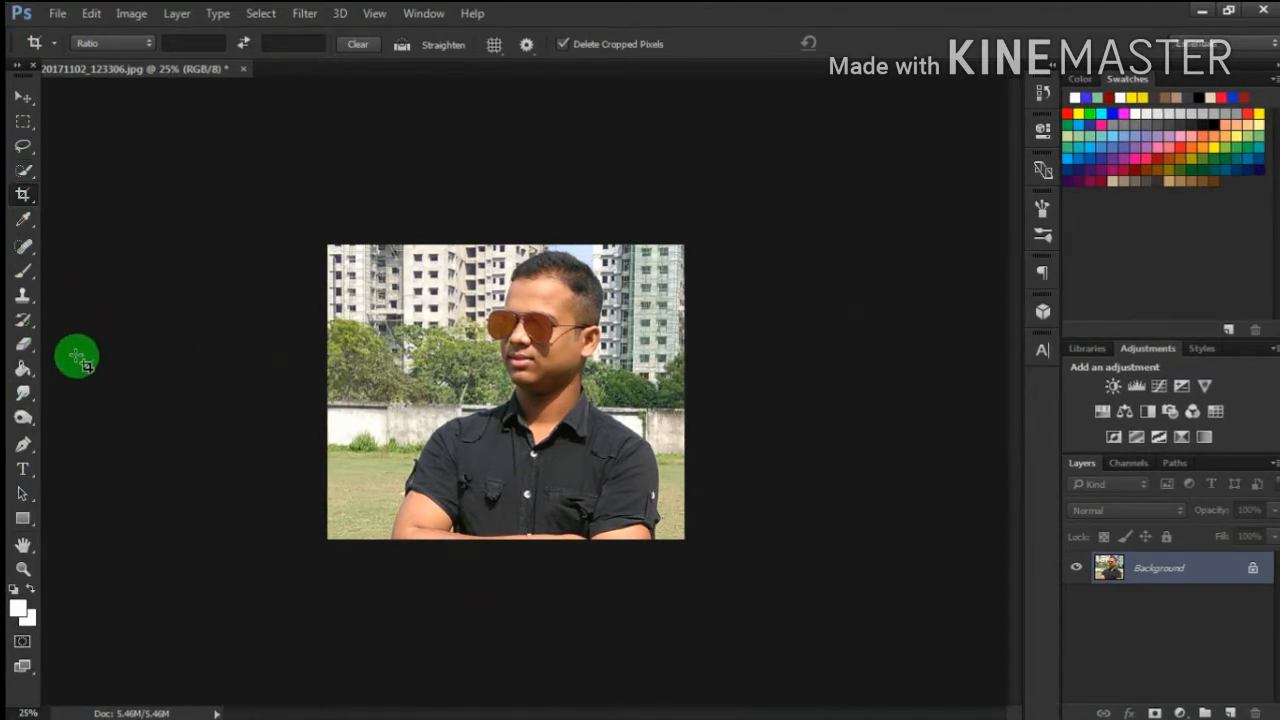
Apply the Imagenomic Realgrain filter to the cropped photo with the Fujichrome Velvia 100F preset.
{"action": "left_click", "coordinate": [303, 14]}
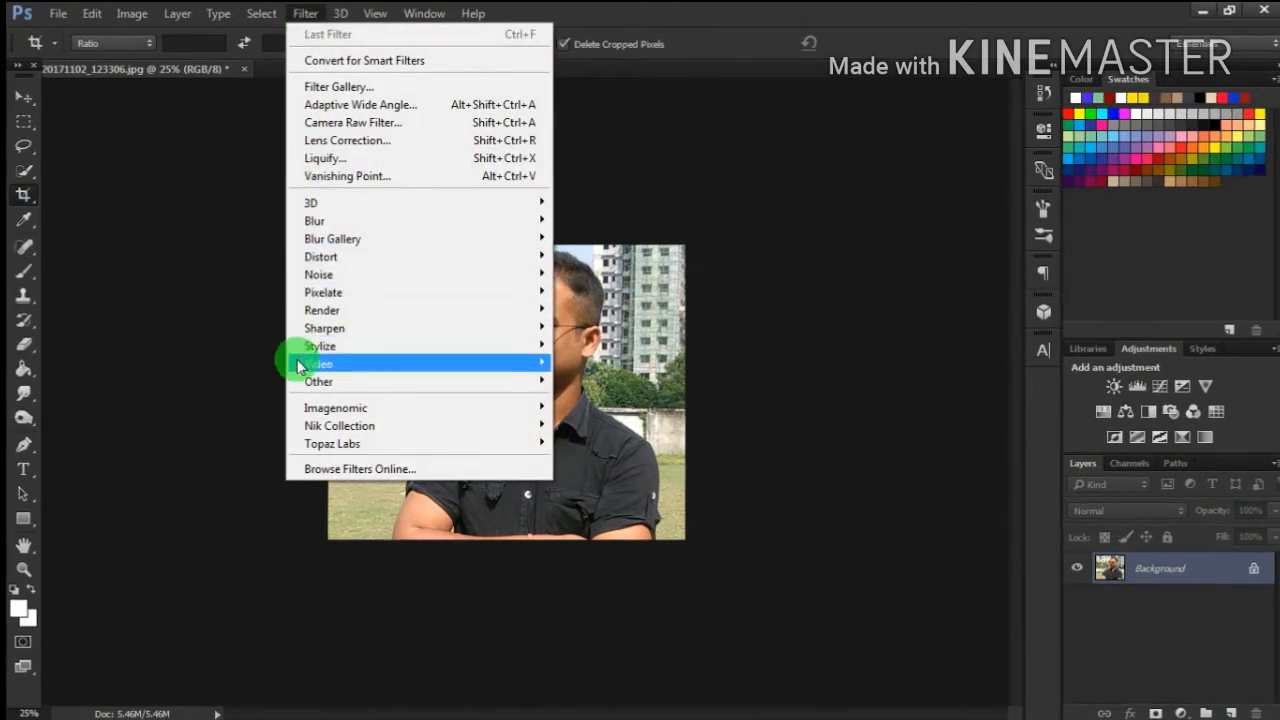
{"action": "mouse_move", "coordinate": [306, 408]}
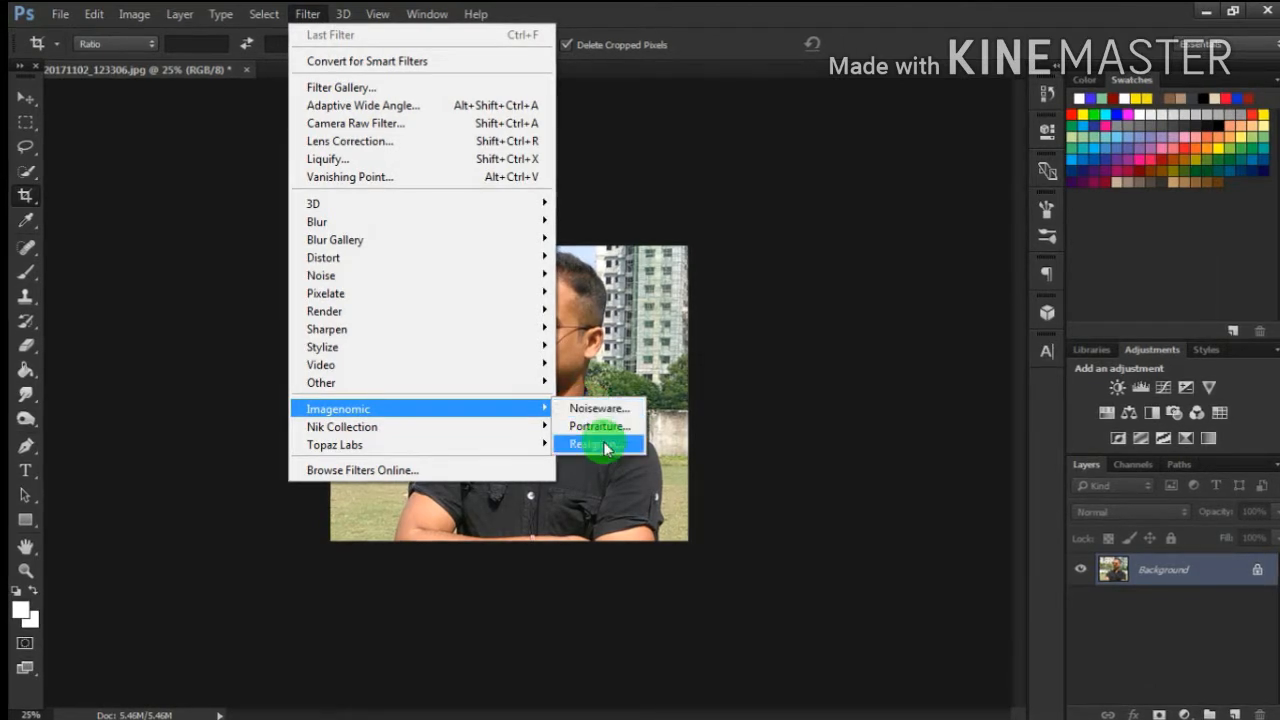
{"action": "left_click", "coordinate": [600, 443]}
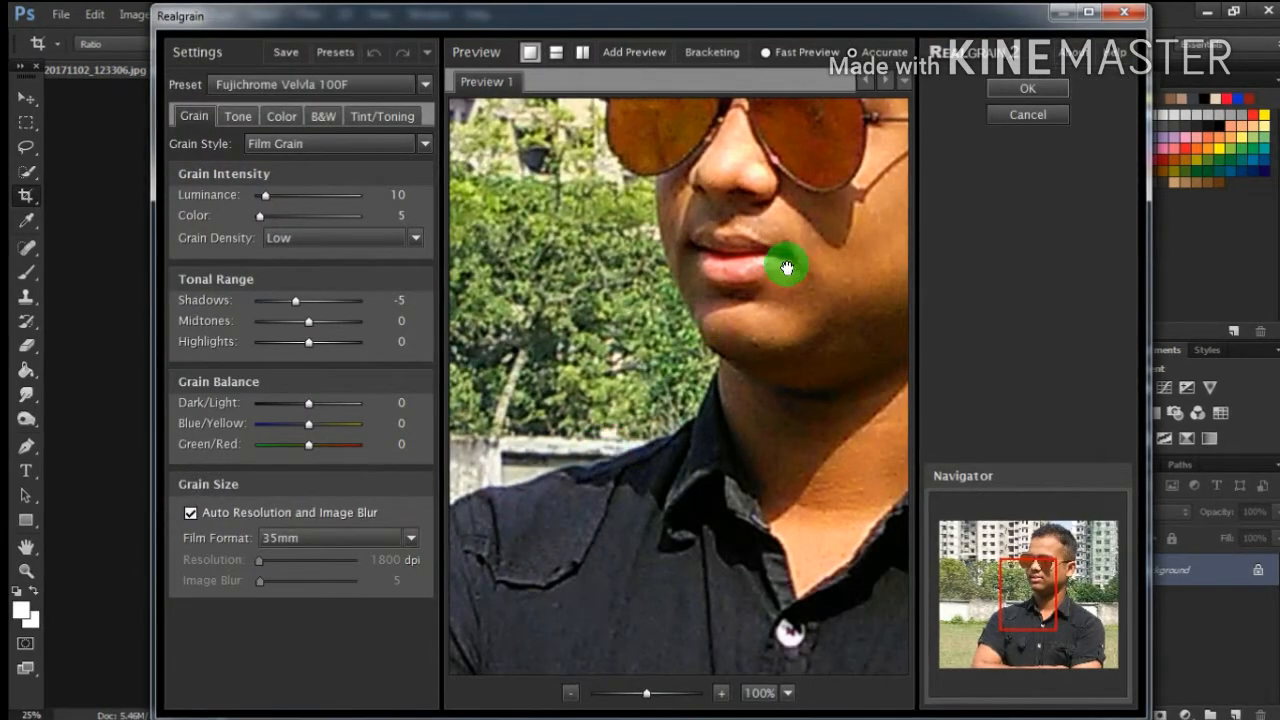
{"action": "left_click_drag", "start_coordinate": [766, 277], "coordinate": [617, 577]}
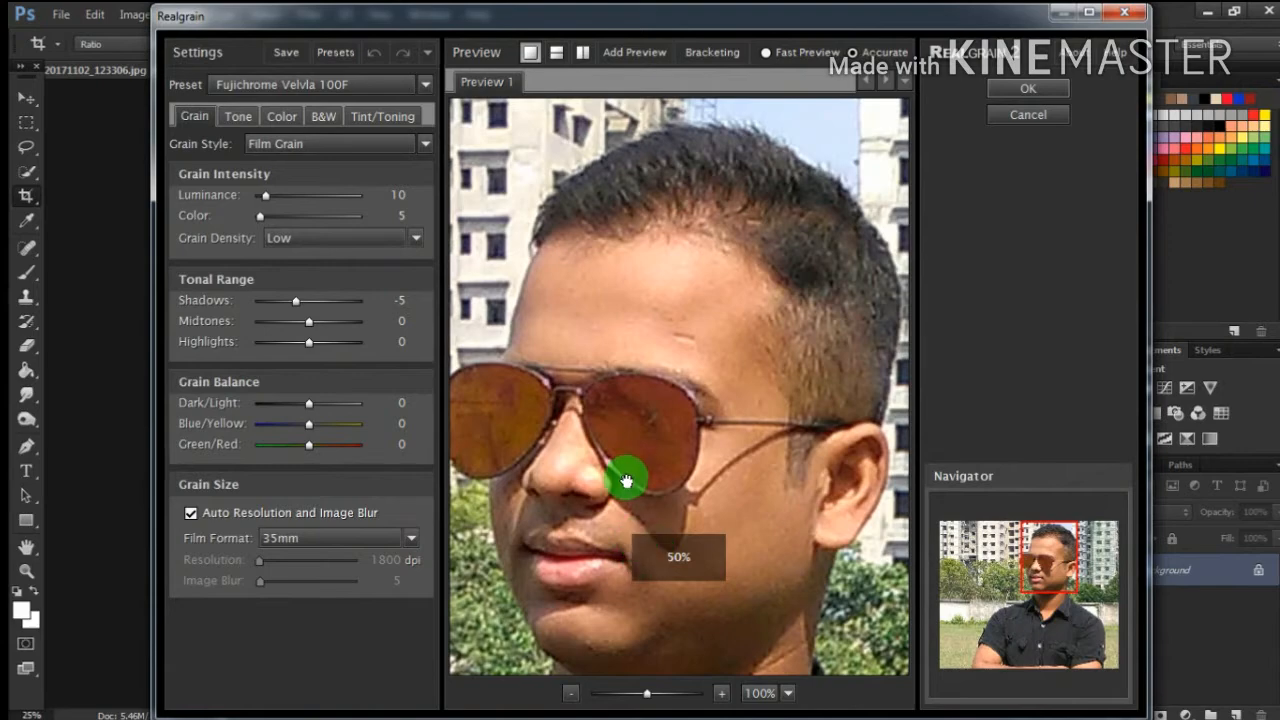
{"action": "left_click_drag", "start_coordinate": [626, 481], "coordinate": [634, 537]}
{"action": "left_click", "coordinate": [1017, 97]}
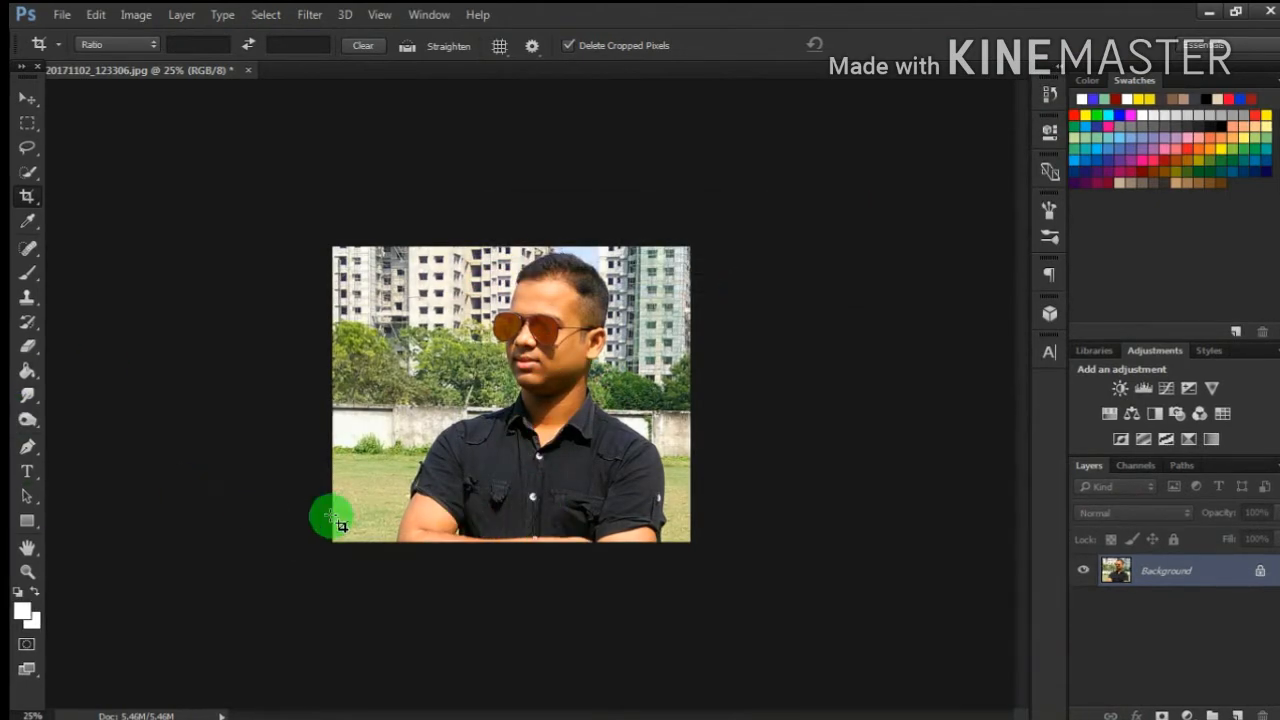
Lighten the man's skin with the Dodge tool at midtones, 40% exposure, and darken his hair with the Burn tool at 33% exposure.
{"action": "left_click", "coordinate": [27, 398]}
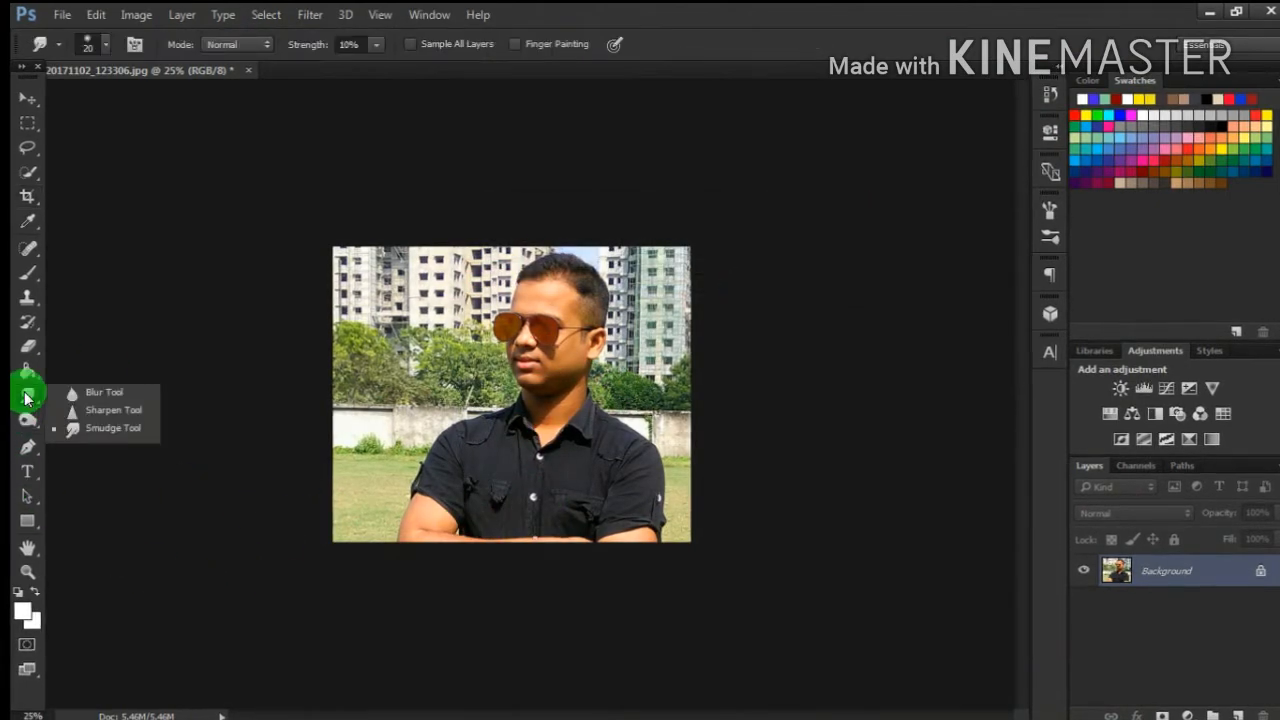
{"action": "left_click", "coordinate": [28, 422]}
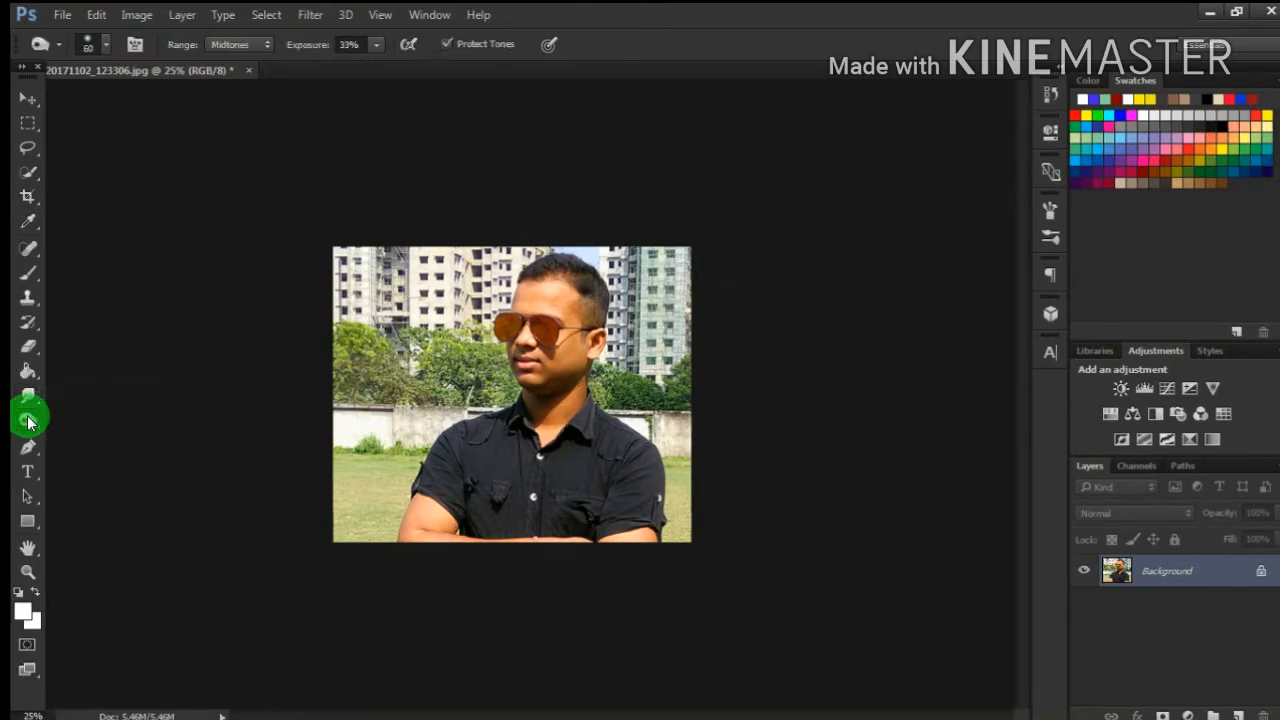
{"action": "left_click", "coordinate": [89, 420]}
{"action": "mouse_move", "coordinate": [345, 568]}
{"action": "left_mouse_down"}
{"action": "mouse_move", "coordinate": [483, 374]}
{"action": "mouse_move", "coordinate": [521, 290]}
{"action": "left_mouse_up"}
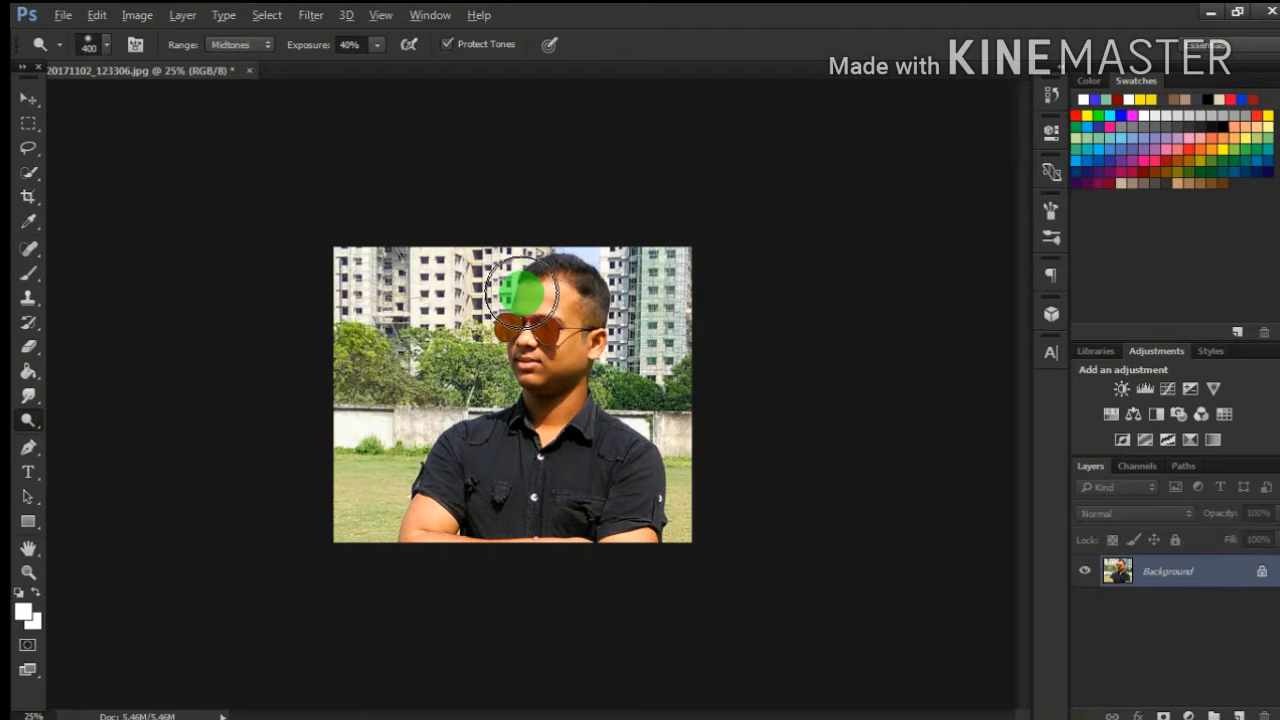
{"action": "scroll", "coordinate": [521, 292], "scroll_direction": "up", "scroll_amount": 4}
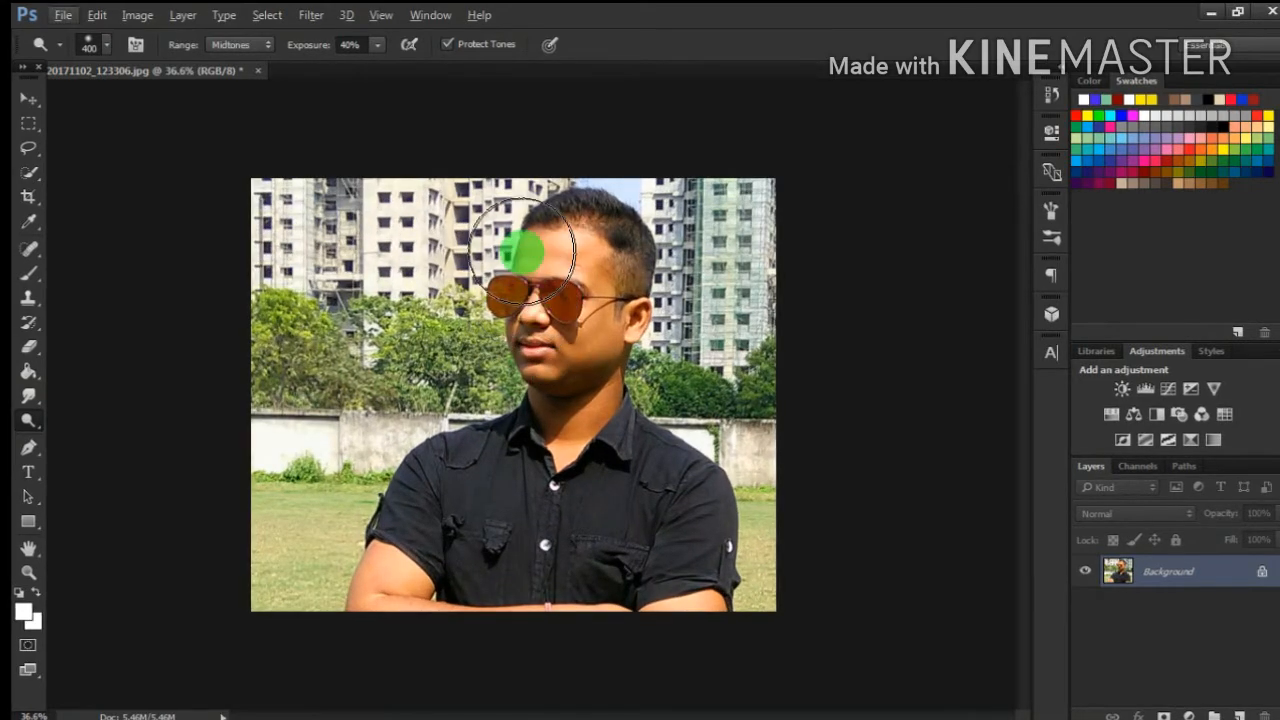
{"action": "mouse_move", "coordinate": [522, 252]}
{"action": "left_mouse_down"}
{"action": "mouse_move", "coordinate": [563, 257]}
{"action": "mouse_move", "coordinate": [544, 250]}
{"action": "mouse_move", "coordinate": [576, 277]}
{"action": "mouse_move", "coordinate": [593, 346]}
{"action": "mouse_move", "coordinate": [578, 404]}
{"action": "mouse_move", "coordinate": [437, 587]}
{"action": "mouse_move", "coordinate": [482, 691]}
{"action": "mouse_move", "coordinate": [564, 234]}
{"action": "mouse_move", "coordinate": [547, 185]}
{"action": "mouse_move", "coordinate": [573, 234]}
{"action": "mouse_move", "coordinate": [549, 249]}
{"action": "mouse_move", "coordinate": [564, 300]}
{"action": "mouse_move", "coordinate": [538, 378]}
{"action": "mouse_move", "coordinate": [535, 484]}
{"action": "mouse_move", "coordinate": [623, 446]}
{"action": "mouse_move", "coordinate": [537, 530]}
{"action": "mouse_move", "coordinate": [623, 571]}
{"action": "mouse_move", "coordinate": [586, 553]}
{"action": "mouse_move", "coordinate": [440, 536]}
{"action": "mouse_move", "coordinate": [15, 416]}
{"action": "mouse_move", "coordinate": [18, 433]}
{"action": "mouse_move", "coordinate": [114, 437]}
{"action": "left_mouse_up"}
{"action": "mouse_move", "coordinate": [385, 525]}
{"action": "left_mouse_down"}
{"action": "mouse_move", "coordinate": [420, 546]}
{"action": "mouse_move", "coordinate": [400, 485]}
{"action": "mouse_move", "coordinate": [390, 493]}
{"action": "mouse_move", "coordinate": [403, 451]}
{"action": "mouse_move", "coordinate": [448, 436]}
{"action": "mouse_move", "coordinate": [469, 448]}
{"action": "mouse_move", "coordinate": [463, 431]}
{"action": "mouse_move", "coordinate": [488, 431]}
{"action": "mouse_move", "coordinate": [544, 550]}
{"action": "mouse_move", "coordinate": [492, 515]}
{"action": "mouse_move", "coordinate": [462, 537]}
{"action": "mouse_move", "coordinate": [471, 596]}
{"action": "mouse_move", "coordinate": [505, 593]}
{"action": "mouse_move", "coordinate": [584, 507]}
{"action": "mouse_move", "coordinate": [571, 521]}
{"action": "mouse_move", "coordinate": [635, 540]}
{"action": "mouse_move", "coordinate": [633, 481]}
{"action": "mouse_move", "coordinate": [621, 531]}
{"action": "mouse_move", "coordinate": [646, 516]}
{"action": "mouse_move", "coordinate": [643, 527]}
{"action": "mouse_move", "coordinate": [685, 527]}
{"action": "mouse_move", "coordinate": [663, 542]}
{"action": "mouse_move", "coordinate": [716, 551]}
{"action": "mouse_move", "coordinate": [665, 569]}
{"action": "mouse_move", "coordinate": [737, 570]}
{"action": "mouse_move", "coordinate": [727, 506]}
{"action": "mouse_move", "coordinate": [701, 464]}
{"action": "mouse_move", "coordinate": [662, 434]}
{"action": "mouse_move", "coordinate": [605, 439]}
{"action": "mouse_move", "coordinate": [626, 466]}
{"action": "mouse_move", "coordinate": [638, 448]}
{"action": "mouse_move", "coordinate": [630, 403]}
{"action": "mouse_move", "coordinate": [613, 440]}
{"action": "mouse_move", "coordinate": [562, 484]}
{"action": "mouse_move", "coordinate": [522, 413]}
{"action": "mouse_move", "coordinate": [532, 432]}
{"action": "mouse_move", "coordinate": [522, 425]}
{"action": "mouse_move", "coordinate": [373, 515]}
{"action": "mouse_move", "coordinate": [452, 566]}
{"action": "mouse_move", "coordinate": [533, 569]}
{"action": "mouse_move", "coordinate": [563, 596]}
{"action": "mouse_move", "coordinate": [544, 502]}
{"action": "mouse_move", "coordinate": [555, 488]}
{"action": "mouse_move", "coordinate": [534, 454]}
{"action": "mouse_move", "coordinate": [538, 427]}
{"action": "mouse_move", "coordinate": [554, 476]}
{"action": "mouse_move", "coordinate": [622, 163]}
{"action": "mouse_move", "coordinate": [532, 226]}
{"action": "mouse_move", "coordinate": [554, 200]}
{"action": "mouse_move", "coordinate": [594, 200]}
{"action": "mouse_move", "coordinate": [626, 234]}
{"action": "mouse_move", "coordinate": [607, 266]}
{"action": "mouse_move", "coordinate": [646, 277]}
{"action": "mouse_move", "coordinate": [654, 243]}
{"action": "mouse_move", "coordinate": [642, 229]}
{"action": "mouse_move", "coordinate": [620, 298]}
{"action": "mouse_move", "coordinate": [617, 229]}
{"action": "mouse_move", "coordinate": [580, 214]}
{"action": "mouse_move", "coordinate": [651, 246]}
{"action": "mouse_move", "coordinate": [633, 212]}
{"action": "left_mouse_up"}
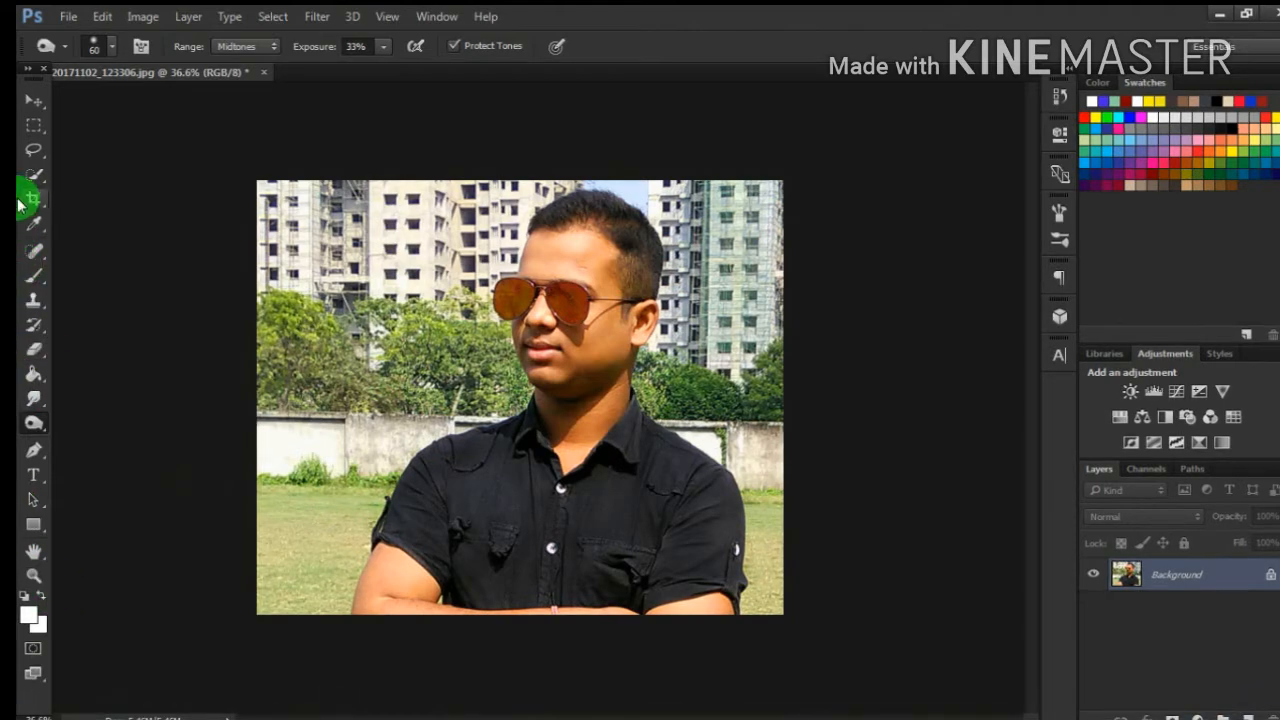
Select the man with the Quick Selection tool at brush size 50 and subtract the background caught above his shoulder.
{"action": "left_click_drag", "start_coordinate": [33, 180], "coordinate": [141, 175]}
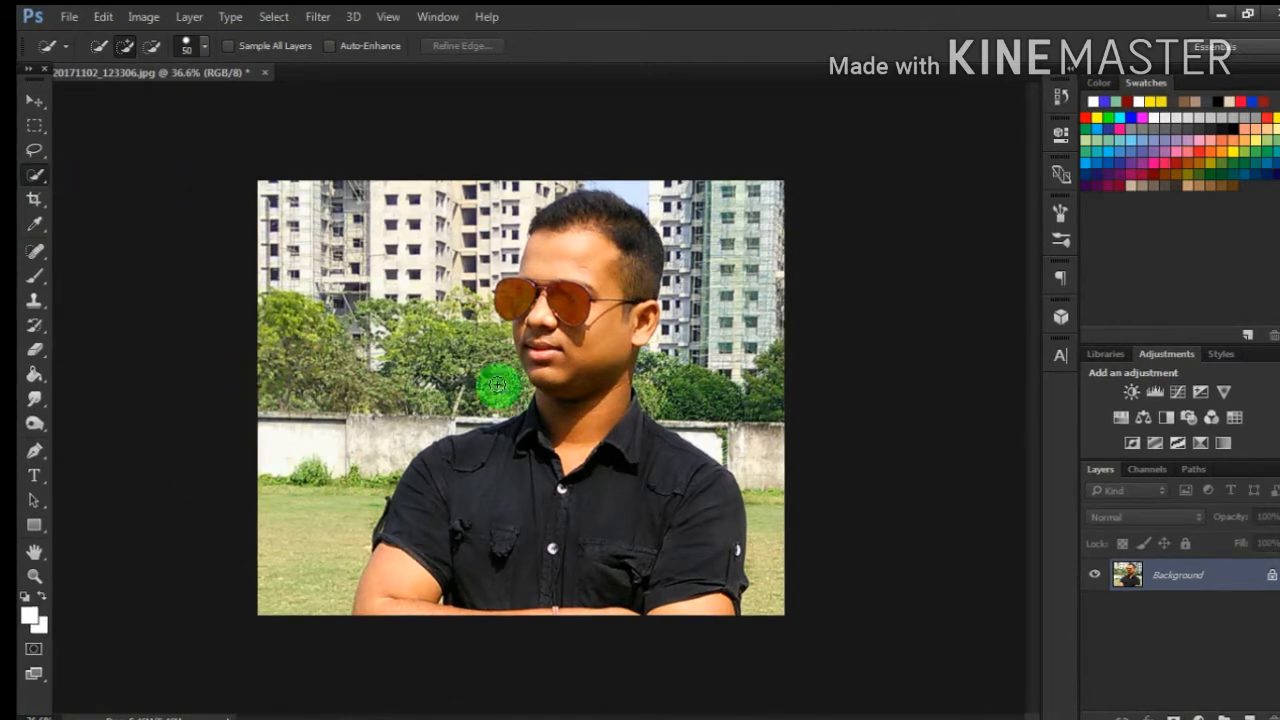
{"action": "mouse_move", "coordinate": [586, 194]}
{"action": "left_mouse_down"}
{"action": "mouse_move", "coordinate": [537, 363]}
{"action": "mouse_move", "coordinate": [560, 434]}
{"action": "mouse_move", "coordinate": [643, 503]}
{"action": "mouse_move", "coordinate": [581, 571]}
{"action": "mouse_move", "coordinate": [377, 609]}
{"action": "mouse_move", "coordinate": [569, 594]}
{"action": "mouse_move", "coordinate": [560, 509]}
{"action": "mouse_move", "coordinate": [629, 551]}
{"action": "mouse_move", "coordinate": [678, 614]}
{"action": "mouse_move", "coordinate": [572, 608]}
{"action": "mouse_move", "coordinate": [651, 546]}
{"action": "mouse_move", "coordinate": [686, 549]}
{"action": "mouse_move", "coordinate": [563, 500]}
{"action": "mouse_move", "coordinate": [500, 517]}
{"action": "mouse_move", "coordinate": [520, 509]}
{"action": "left_mouse_up"}
{"action": "scroll", "coordinate": [520, 509], "scroll_direction": "up", "scroll_amount": 5}
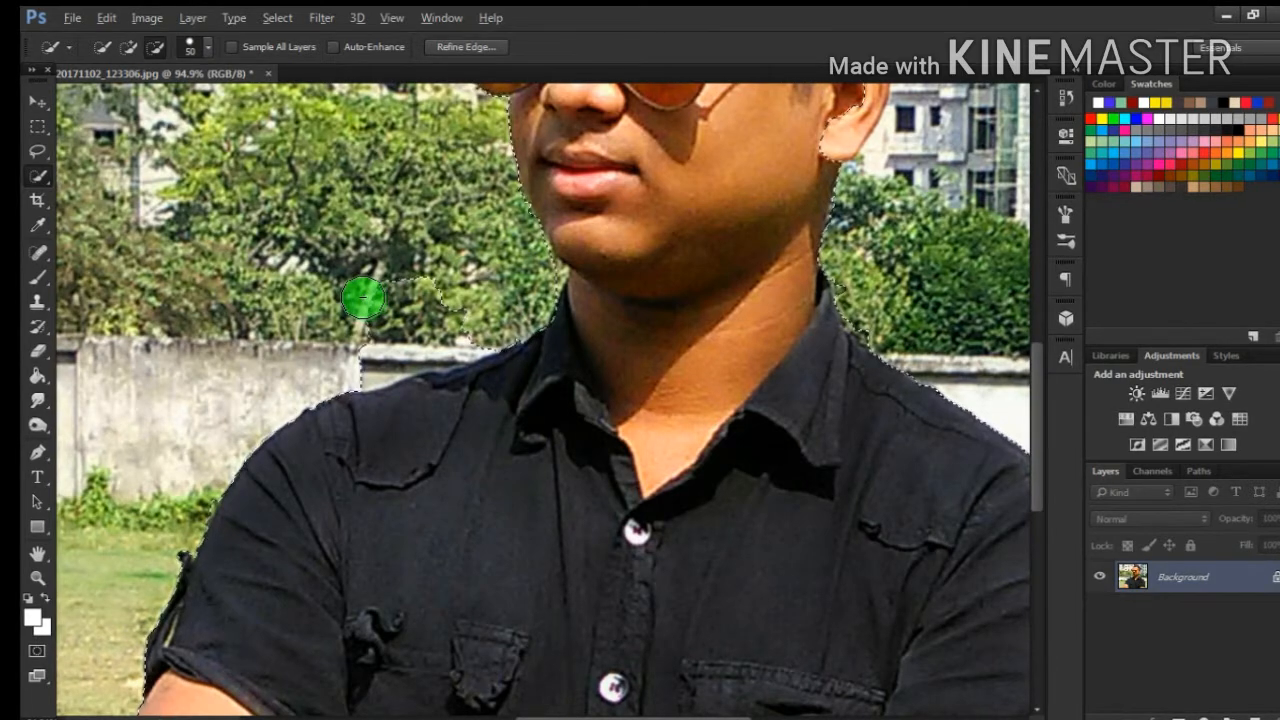
{"action": "left_click_drag", "start_coordinate": [363, 298], "coordinate": [462, 318]}
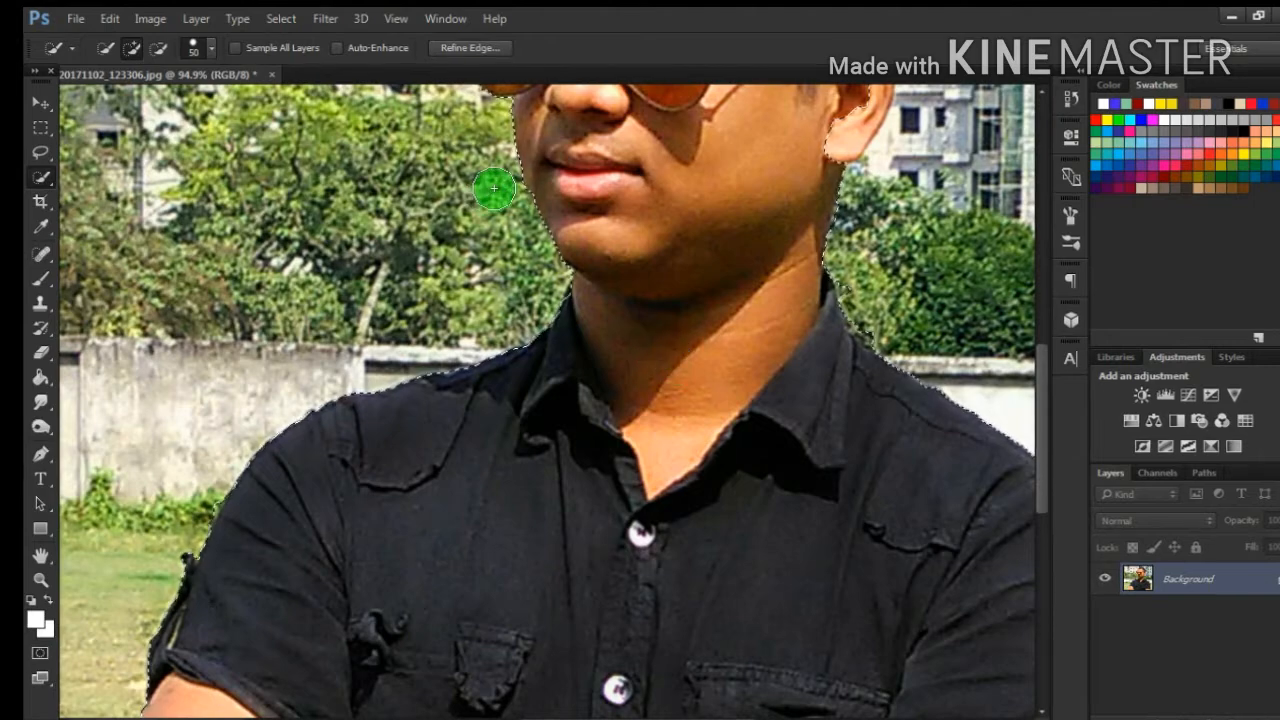
Refine the selection edge around the chin, neck and collar with a brush size of 9.
{"action": "scroll", "coordinate": [655, 277], "scroll_direction": "up", "scroll_amount": 6}
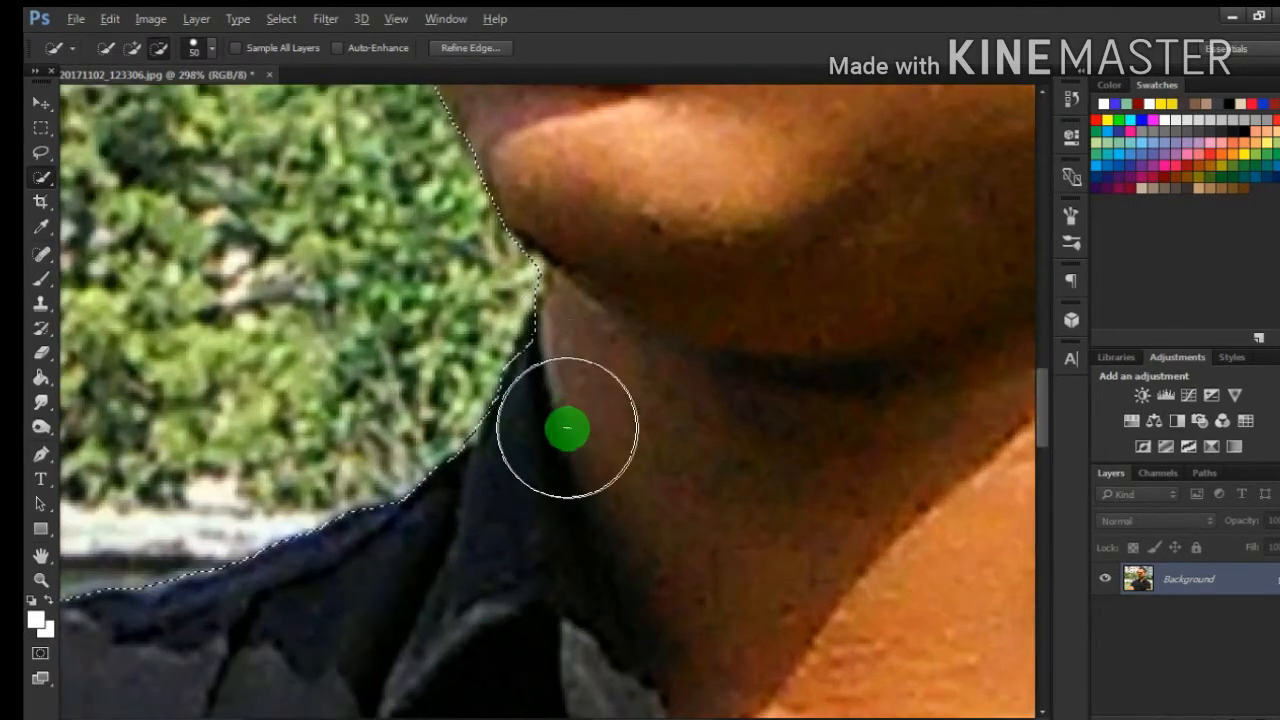
{"action": "scroll", "coordinate": [567, 428], "scroll_direction": "down", "scroll_amount": 1}
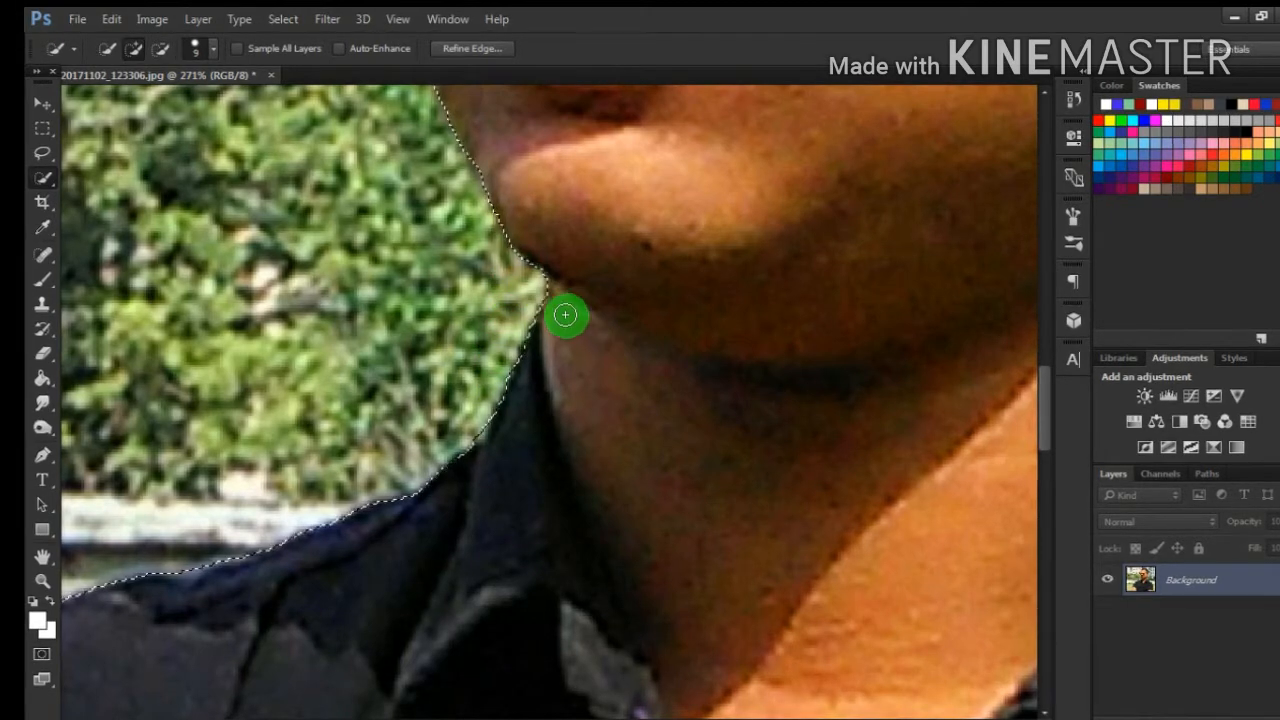
{"action": "scroll", "coordinate": [612, 389], "scroll_direction": "down", "scroll_amount": 5}
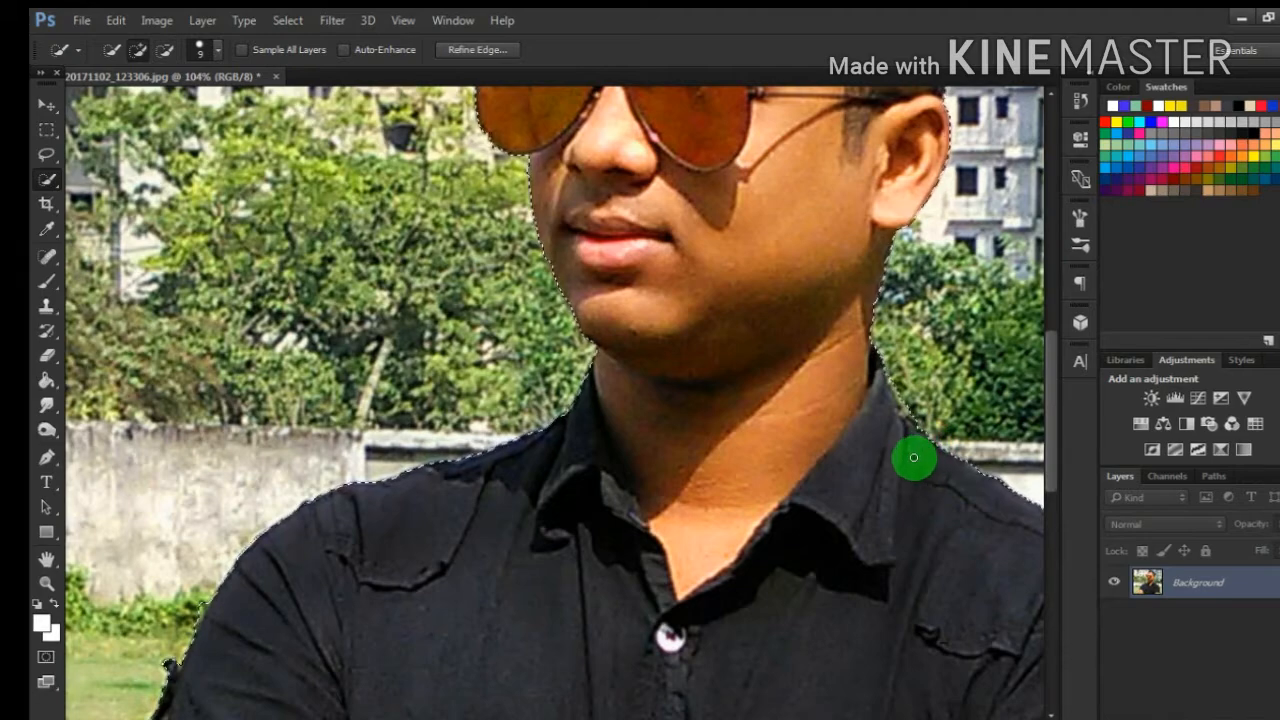
Subtract the patch of background above the man's hair from the selection.
{"action": "scroll", "coordinate": [913, 457], "scroll_direction": "down", "scroll_amount": 2}
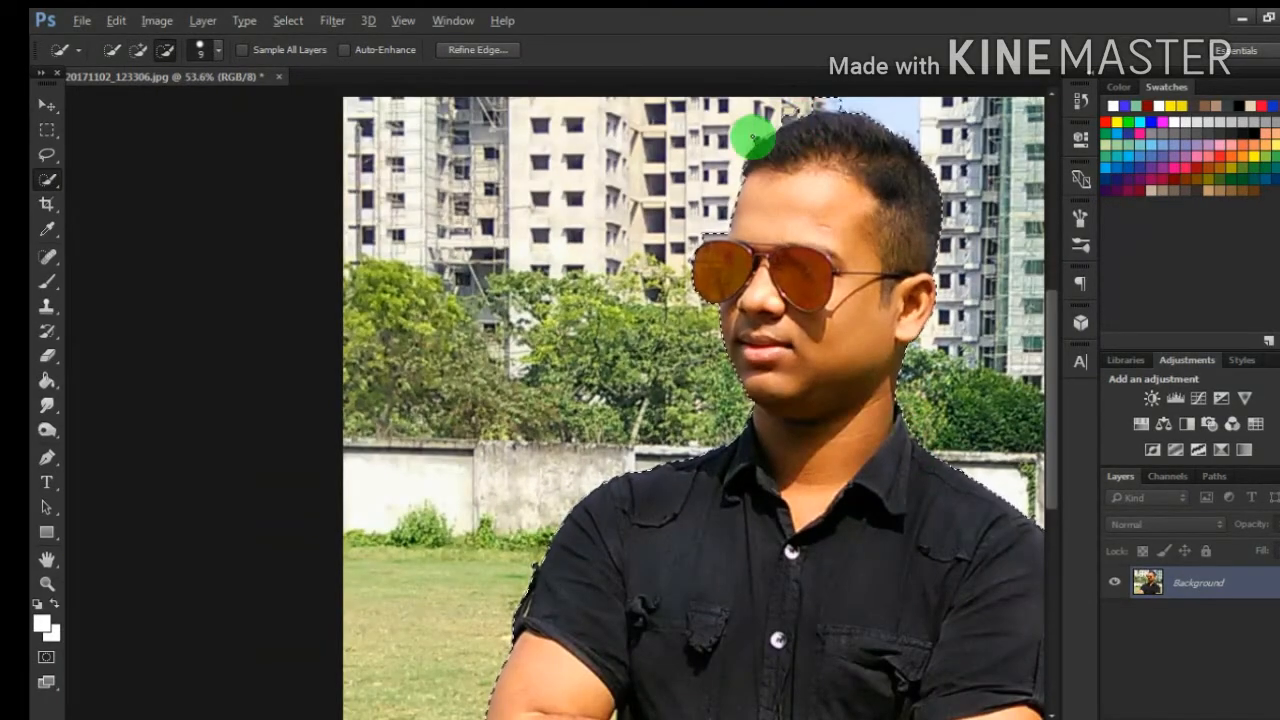
{"action": "scroll", "coordinate": [752, 140], "scroll_direction": "up", "scroll_amount": 2}
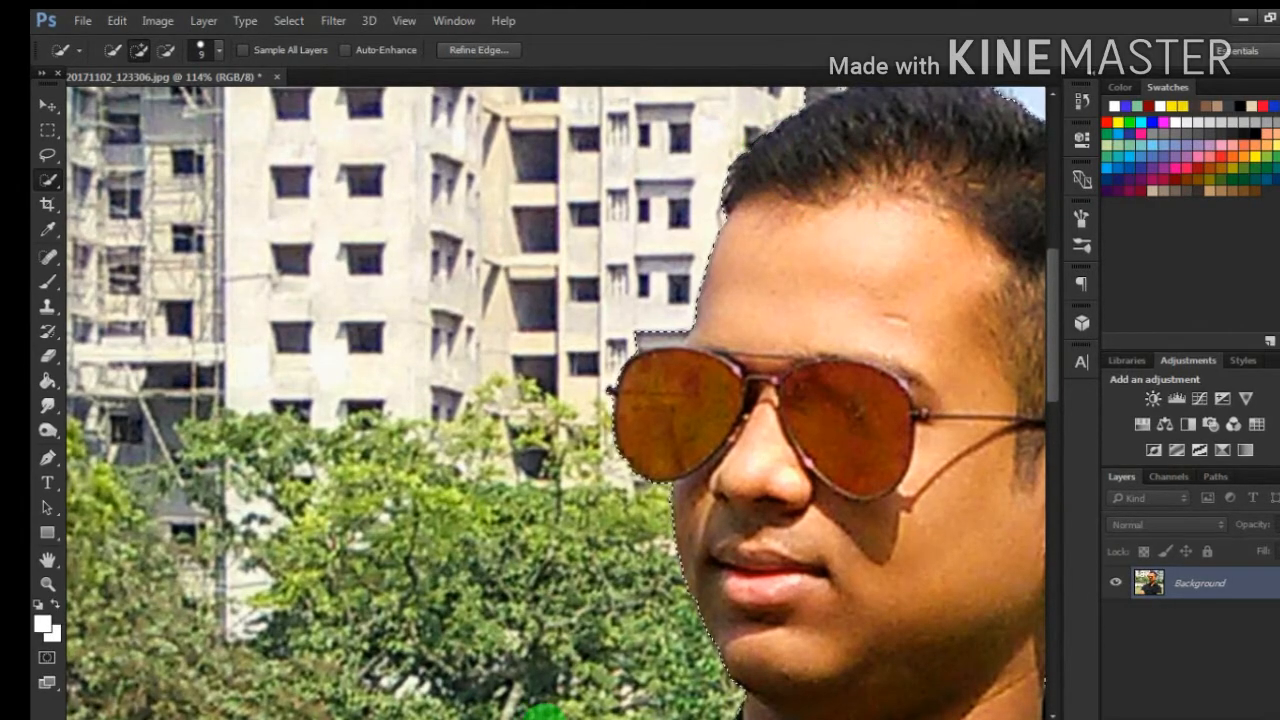
{"action": "scroll", "coordinate": [544, 712], "scroll_direction": "right", "scroll_amount": 5}
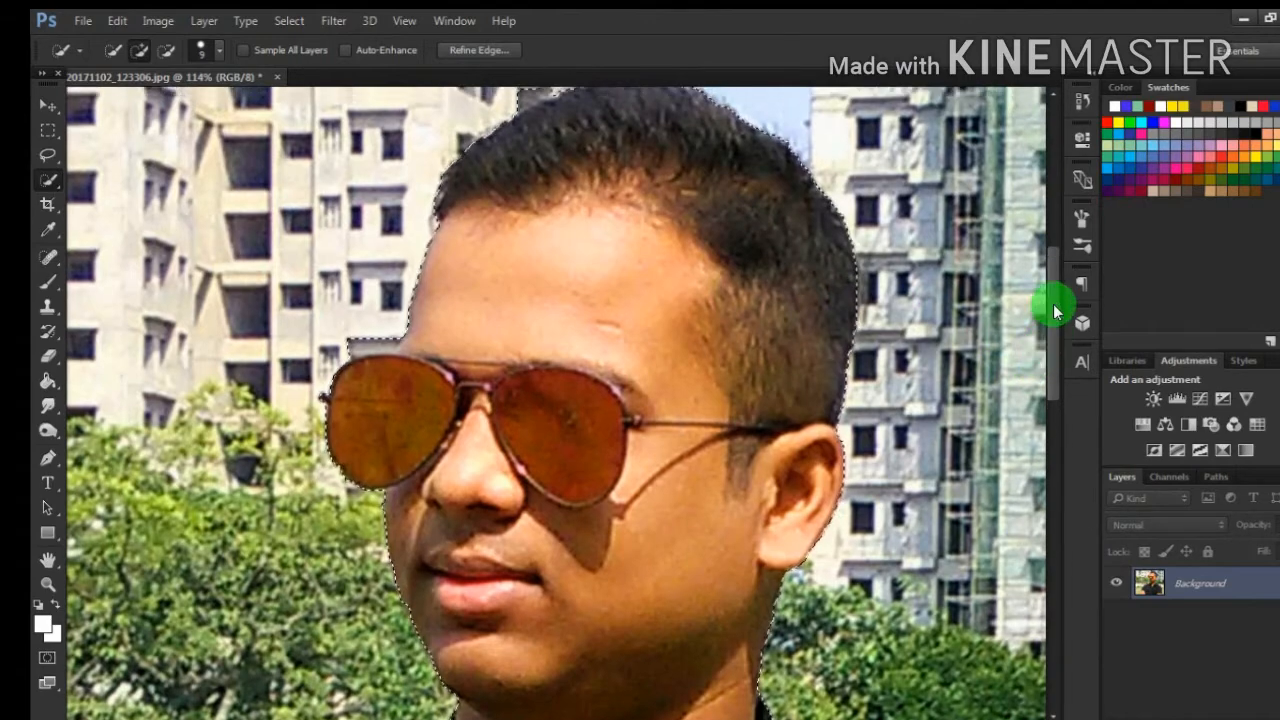
{"action": "scroll", "coordinate": [1055, 312], "scroll_direction": "up", "scroll_amount": 5}
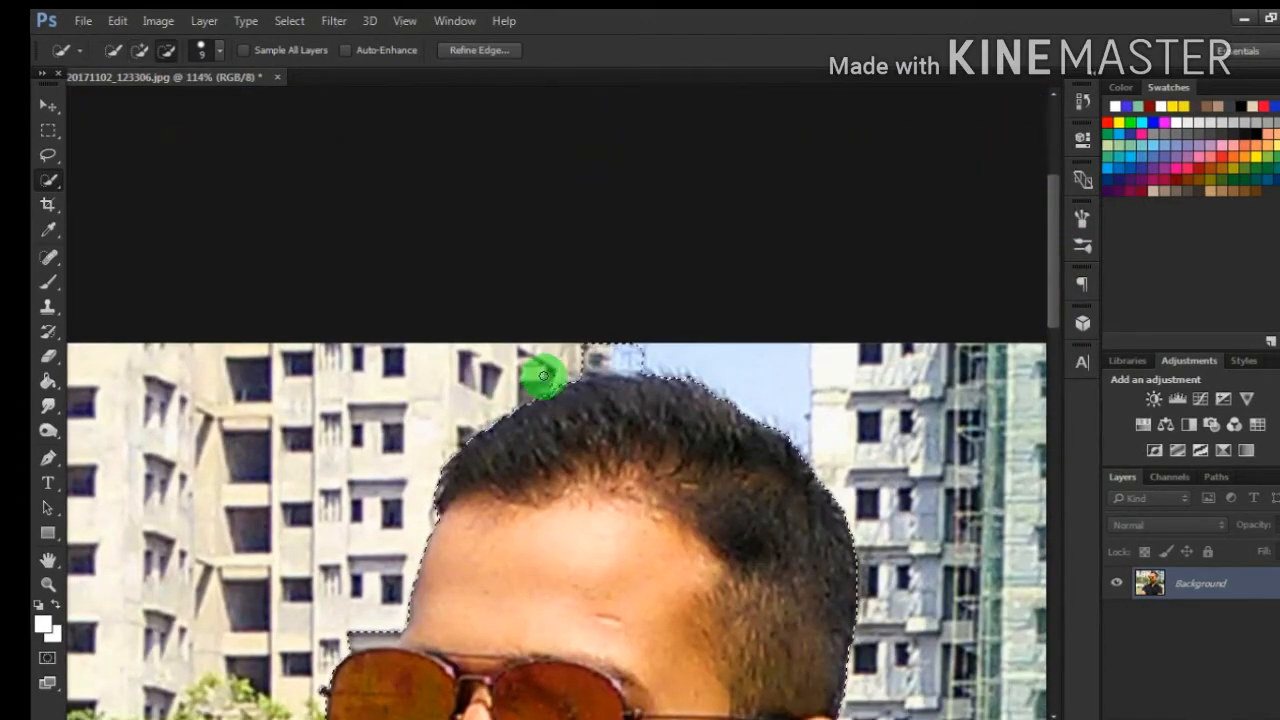
{"action": "mouse_move", "coordinate": [594, 357]}
{"action": "left_mouse_down"}
{"action": "mouse_move", "coordinate": [640, 357]}
{"action": "mouse_move", "coordinate": [583, 366]}
{"action": "mouse_move", "coordinate": [645, 374]}
{"action": "left_mouse_up"}
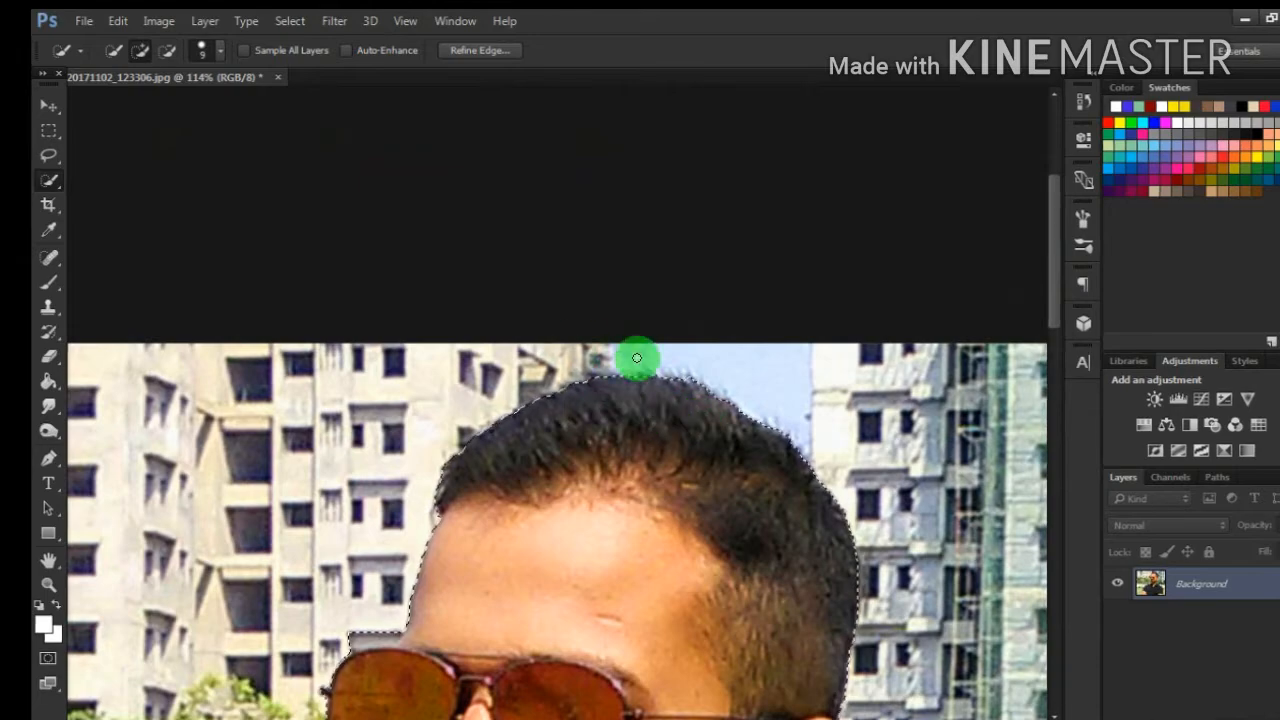
Subtract the background caught above the sunglasses from the selection and clean the edge along the face.
{"action": "scroll", "coordinate": [594, 486], "scroll_direction": "down", "scroll_amount": 6}
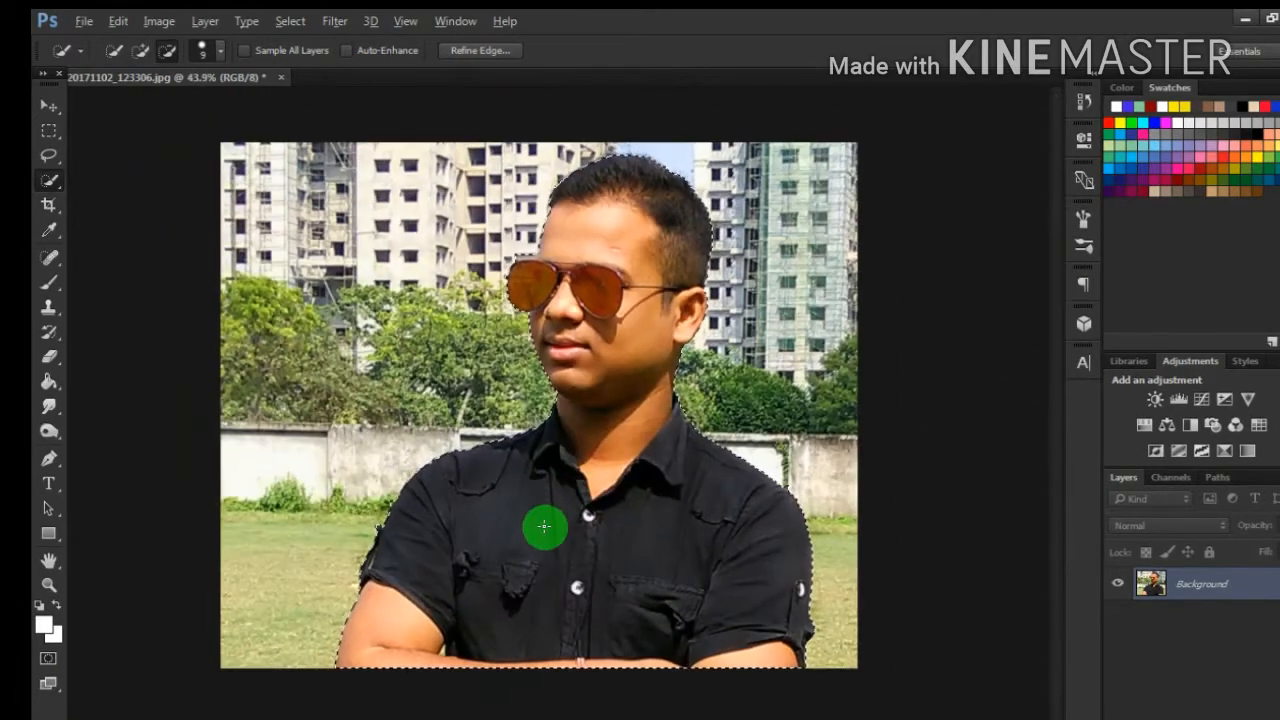
{"action": "scroll", "coordinate": [523, 371], "scroll_direction": "up", "scroll_amount": 4}
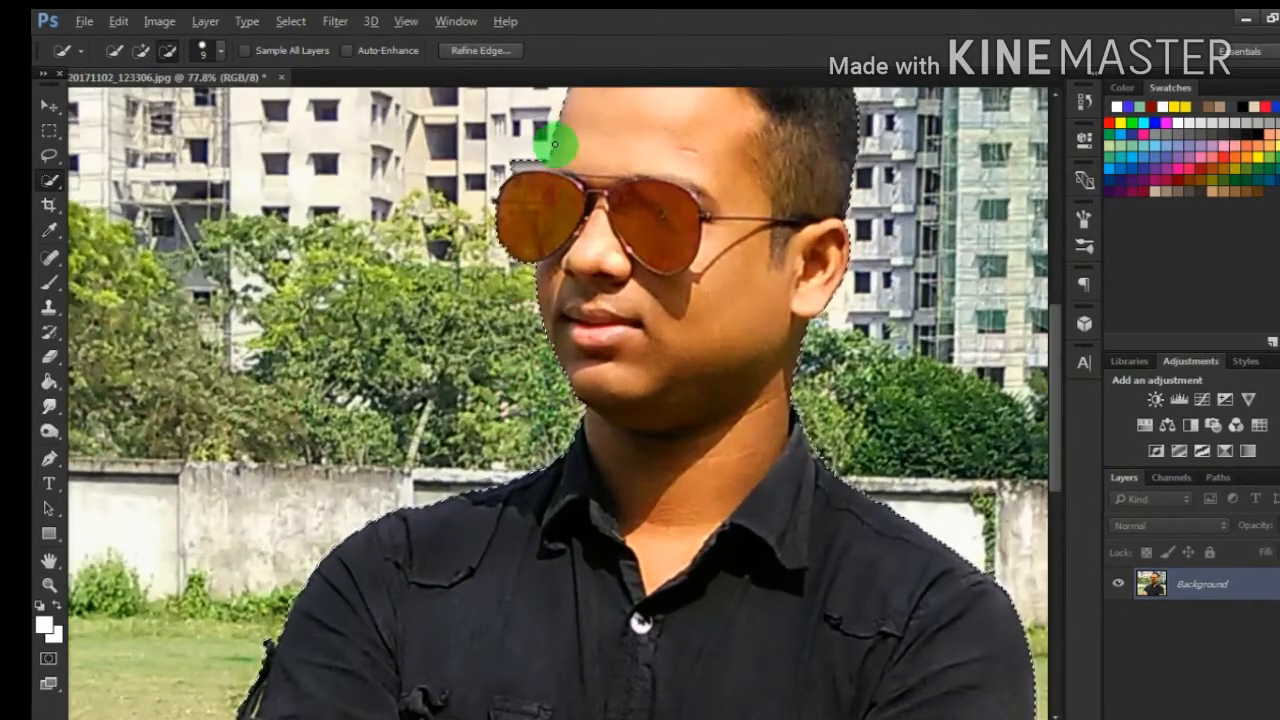
{"action": "scroll", "coordinate": [527, 160], "scroll_direction": "up", "scroll_amount": 2}
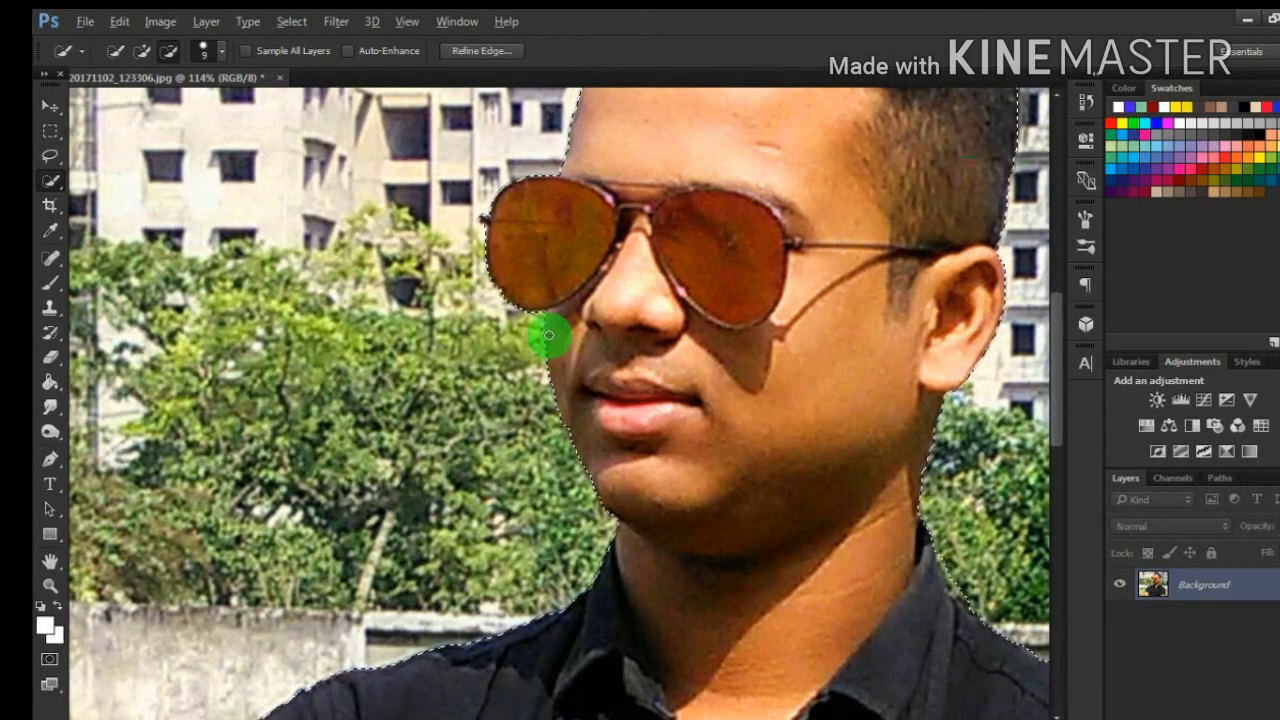
{"action": "scroll", "coordinate": [700, 423], "scroll_direction": "down", "scroll_amount": 2}
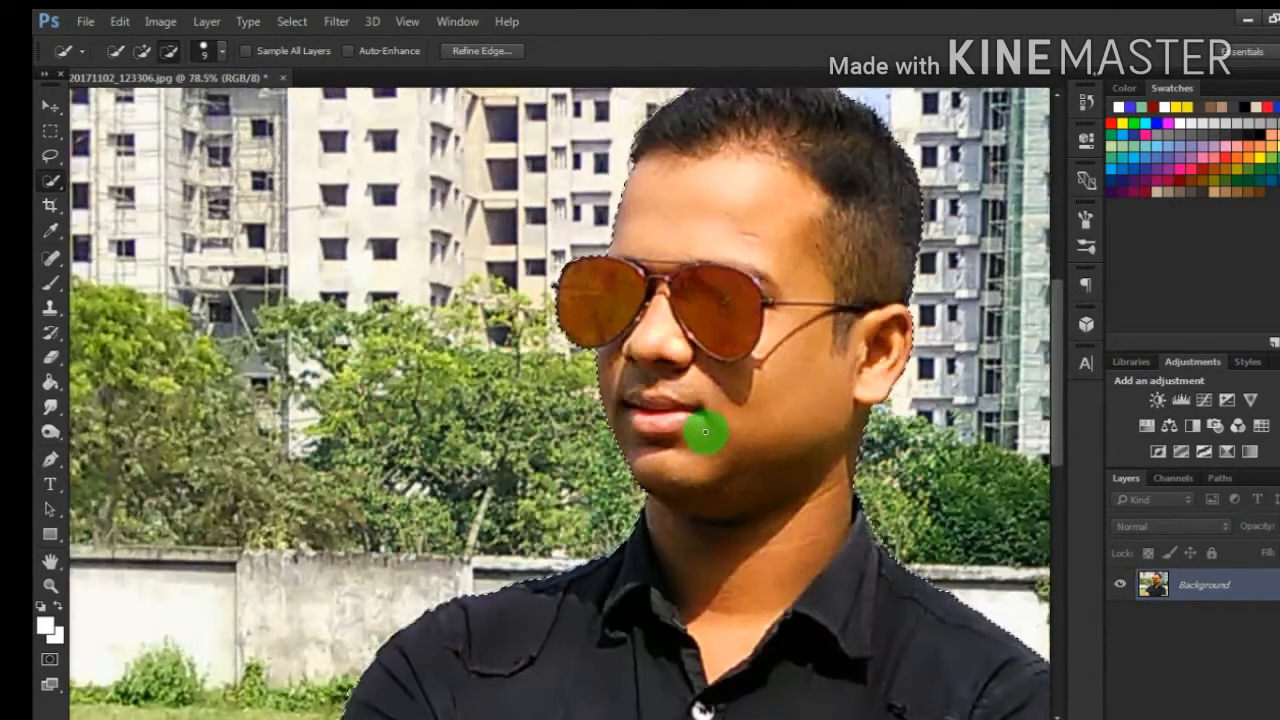
Open Refine Edge for the man's selection and enable Smart Radius with a radius of 1.2.
{"action": "scroll", "coordinate": [705, 432], "scroll_direction": "down", "scroll_amount": 3}
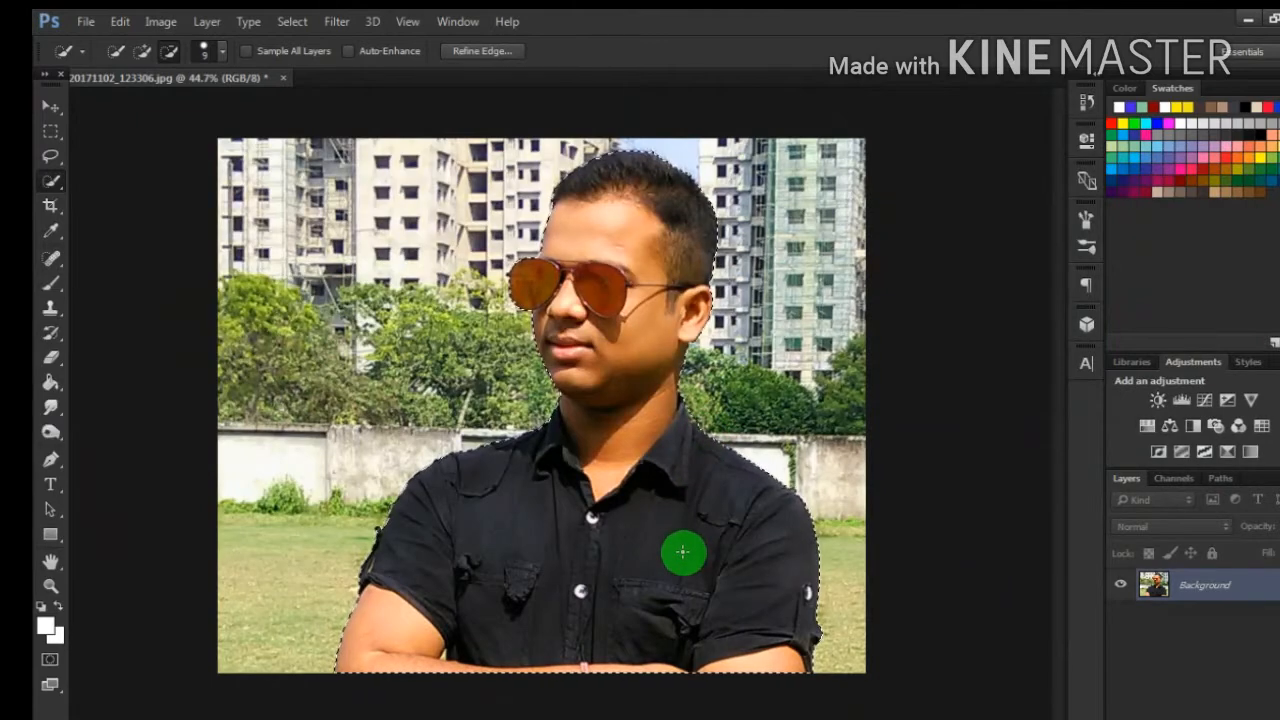
{"action": "scroll", "coordinate": [680, 551], "scroll_direction": "down", "scroll_amount": 2}
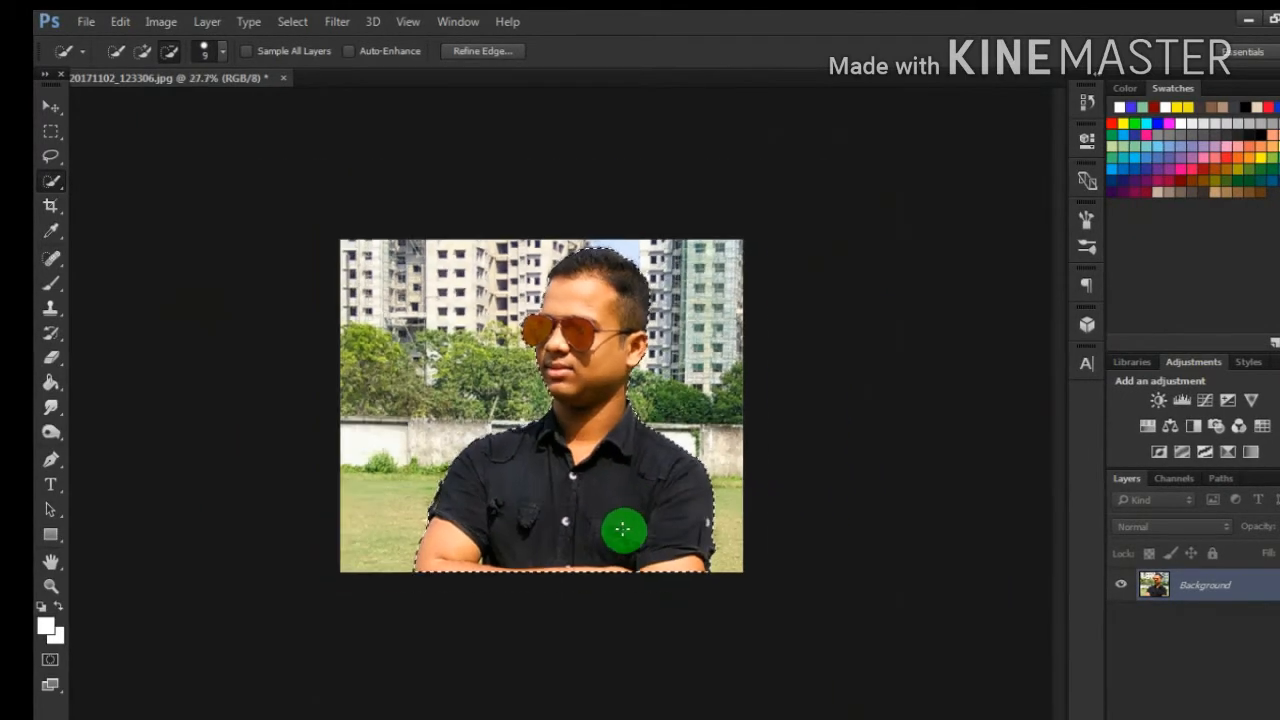
{"action": "scroll", "coordinate": [623, 531], "scroll_direction": "up", "scroll_amount": 2}
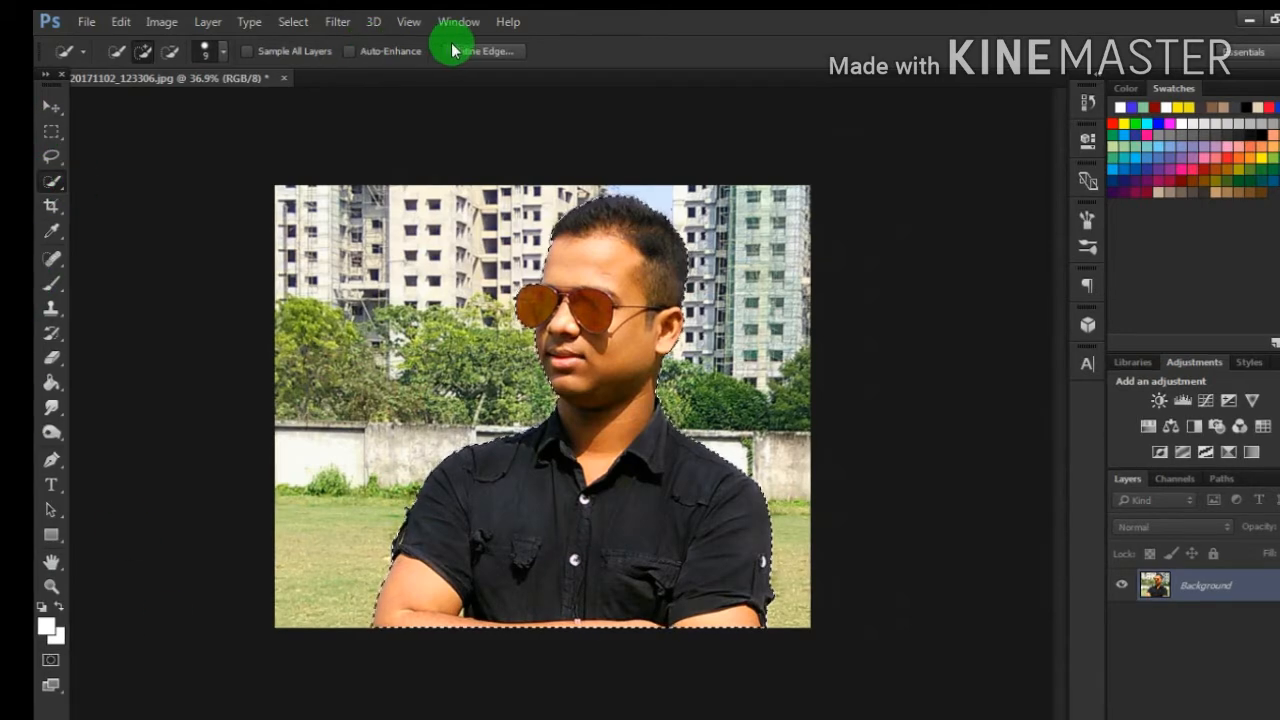
{"action": "left_click", "coordinate": [488, 51]}
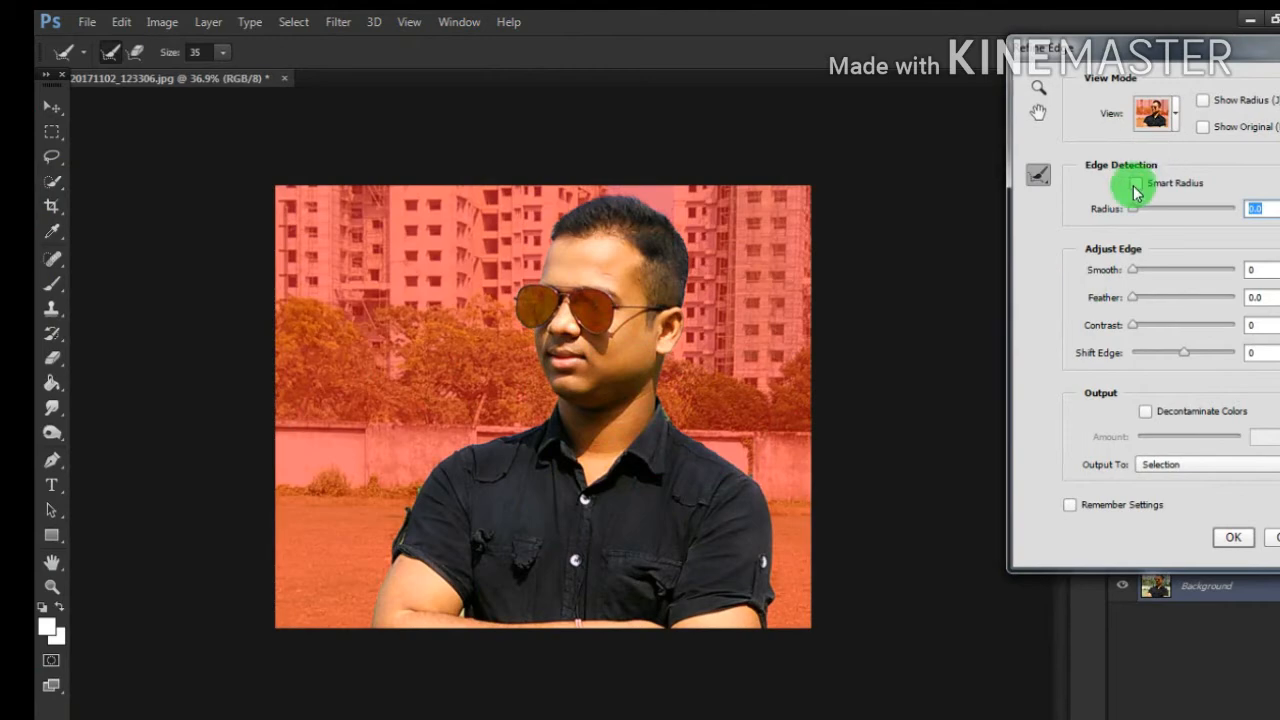
{"action": "left_click", "coordinate": [1136, 184]}
{"action": "left_click_drag", "start_coordinate": [1137, 206], "coordinate": [1143, 211]}
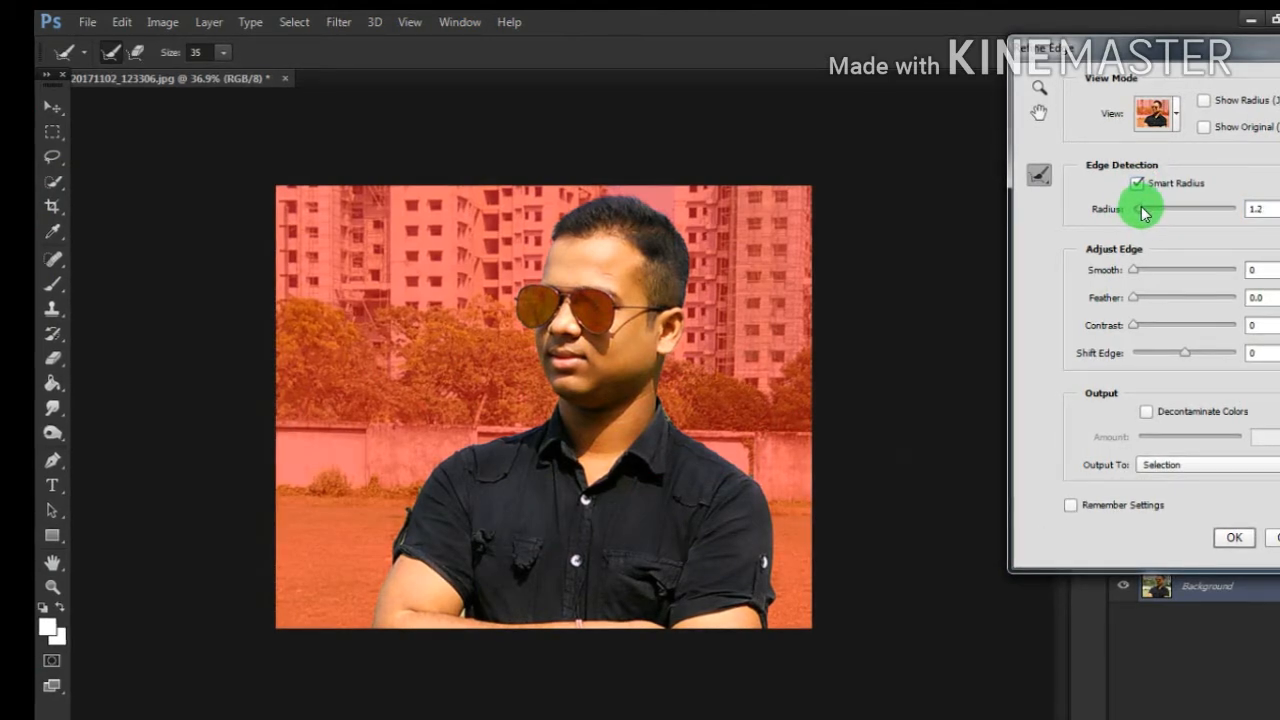
{"action": "left_click_drag", "start_coordinate": [1143, 211], "coordinate": [1138, 206]}
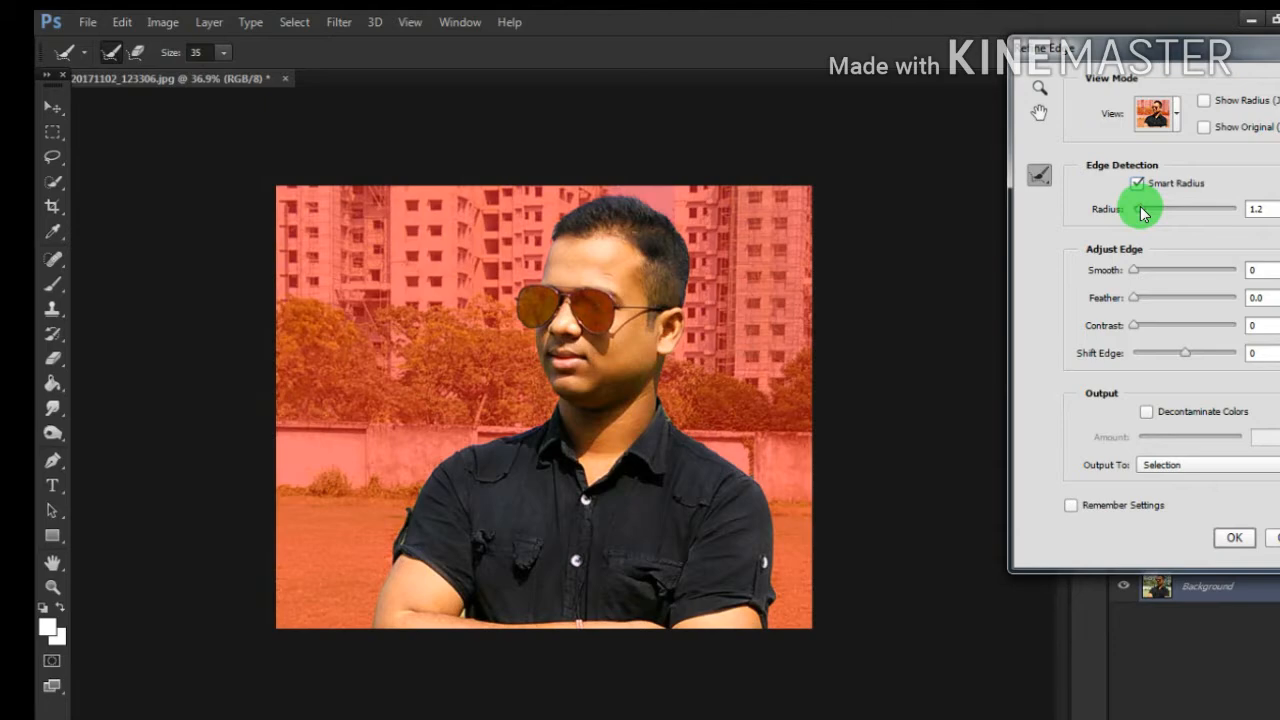
Brush edge refinement along the man's hair, set Smooth to 7 and apply the refined selection.
{"action": "left_click", "coordinate": [561, 222]}
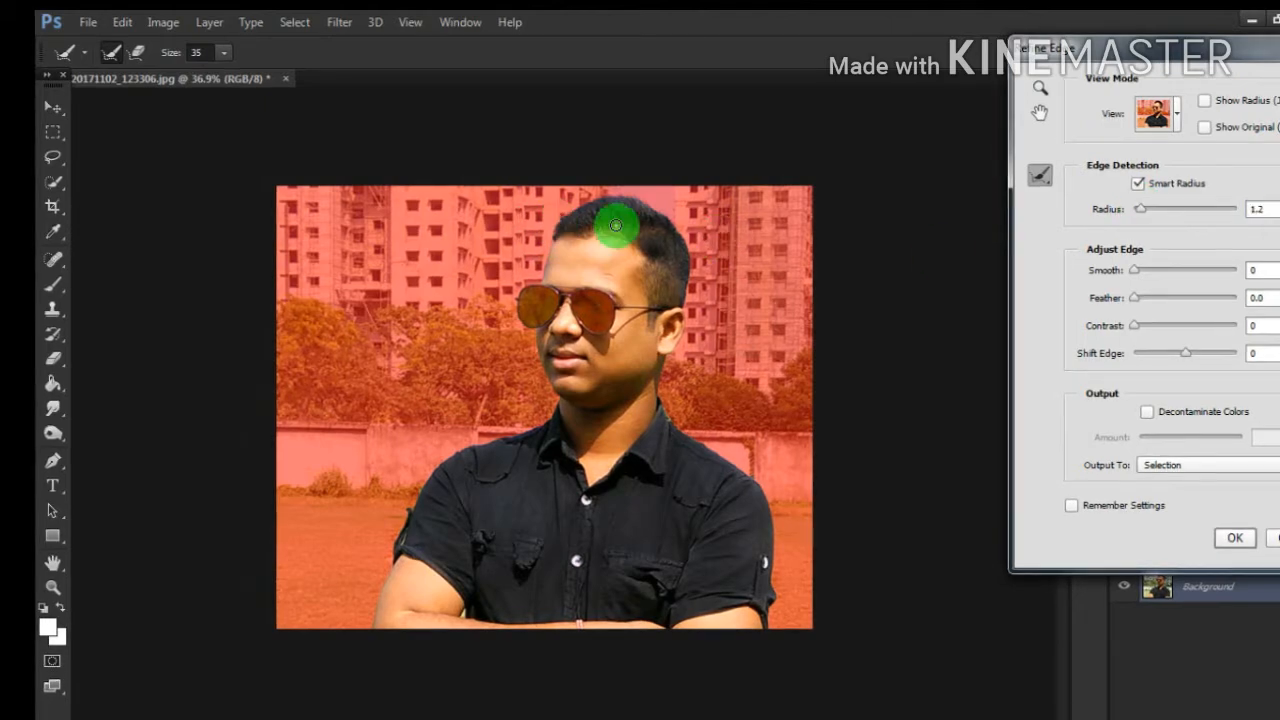
{"action": "mouse_move", "coordinate": [634, 201]}
{"action": "left_mouse_down"}
{"action": "mouse_move", "coordinate": [764, 273]}
{"action": "mouse_move", "coordinate": [605, 194]}
{"action": "mouse_move", "coordinate": [821, 299]}
{"action": "mouse_move", "coordinate": [617, 333]}
{"action": "mouse_move", "coordinate": [581, 353]}
{"action": "mouse_move", "coordinate": [536, 345]}
{"action": "mouse_move", "coordinate": [561, 447]}
{"action": "mouse_move", "coordinate": [617, 495]}
{"action": "mouse_move", "coordinate": [566, 436]}
{"action": "mouse_move", "coordinate": [656, 475]}
{"action": "mouse_move", "coordinate": [692, 468]}
{"action": "mouse_move", "coordinate": [657, 529]}
{"action": "mouse_move", "coordinate": [449, 633]}
{"action": "mouse_move", "coordinate": [405, 636]}
{"action": "mouse_move", "coordinate": [659, 665]}
{"action": "mouse_move", "coordinate": [683, 645]}
{"action": "mouse_move", "coordinate": [667, 629]}
{"action": "mouse_move", "coordinate": [501, 629]}
{"action": "mouse_move", "coordinate": [551, 527]}
{"action": "mouse_move", "coordinate": [555, 466]}
{"action": "mouse_move", "coordinate": [626, 472]}
{"action": "mouse_move", "coordinate": [659, 416]}
{"action": "mouse_move", "coordinate": [673, 417]}
{"action": "mouse_move", "coordinate": [668, 405]}
{"action": "mouse_move", "coordinate": [1147, 279]}
{"action": "left_mouse_up"}
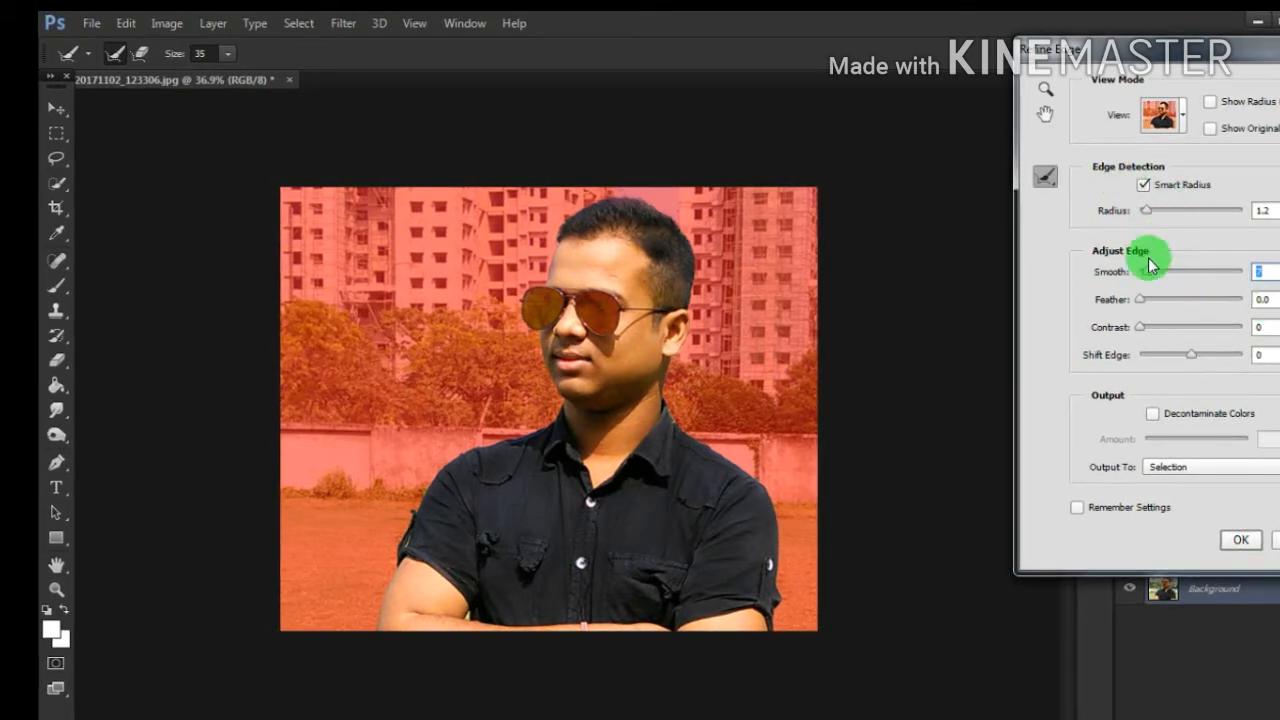
{"action": "left_click", "coordinate": [1238, 539]}
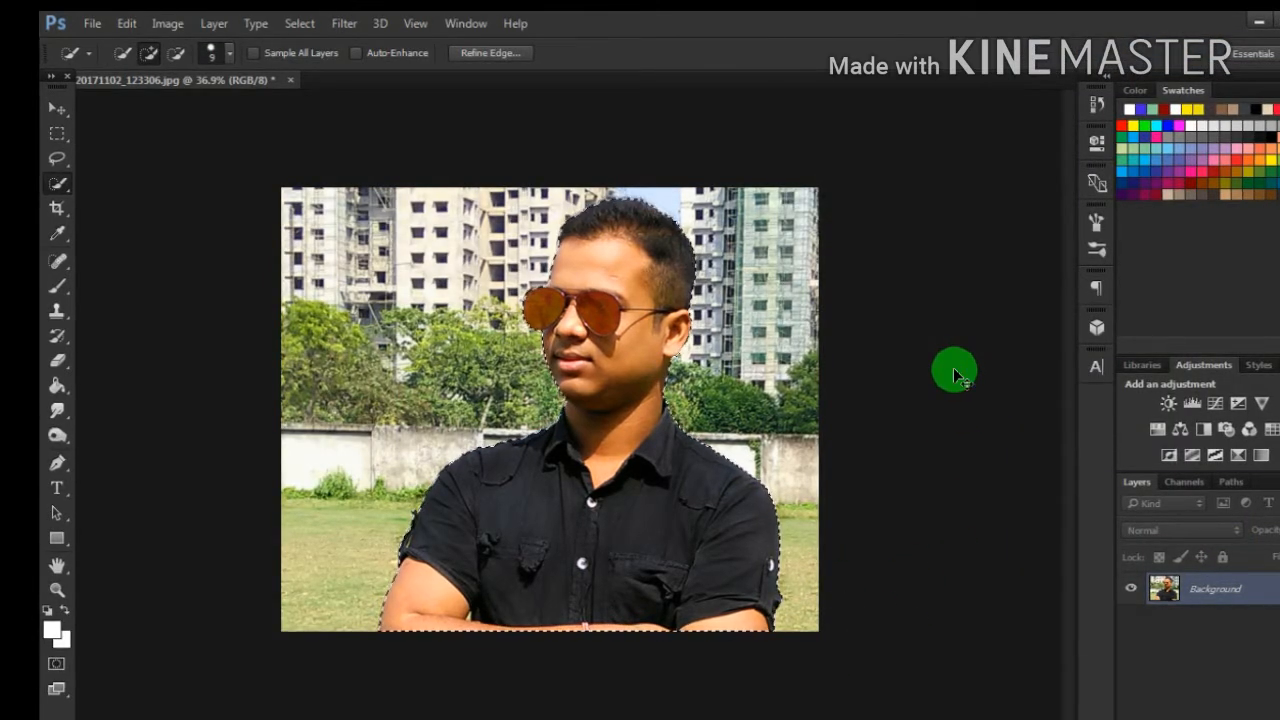
Invert the selection, blur the background with a Lens Blur using the Octagon (8) iris shape, and deselect.
{"action": "key", "text": "ctrl+shift+i"}
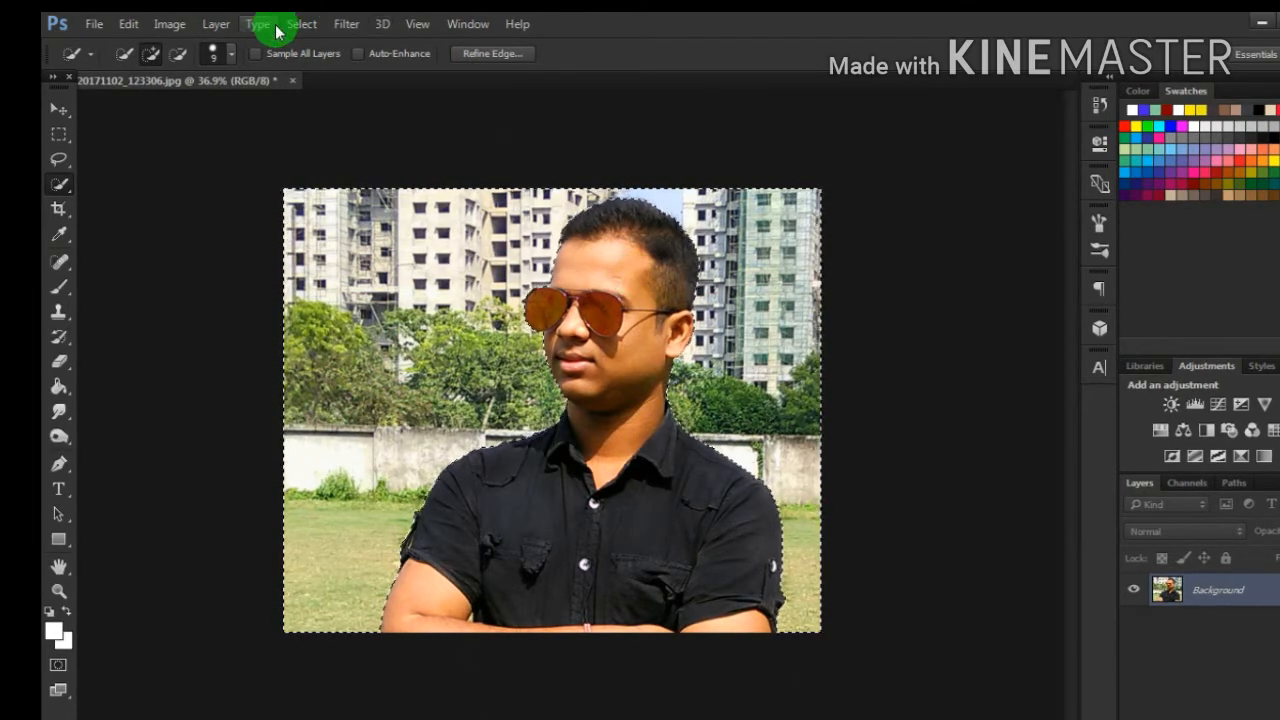
{"action": "left_click", "coordinate": [335, 26]}
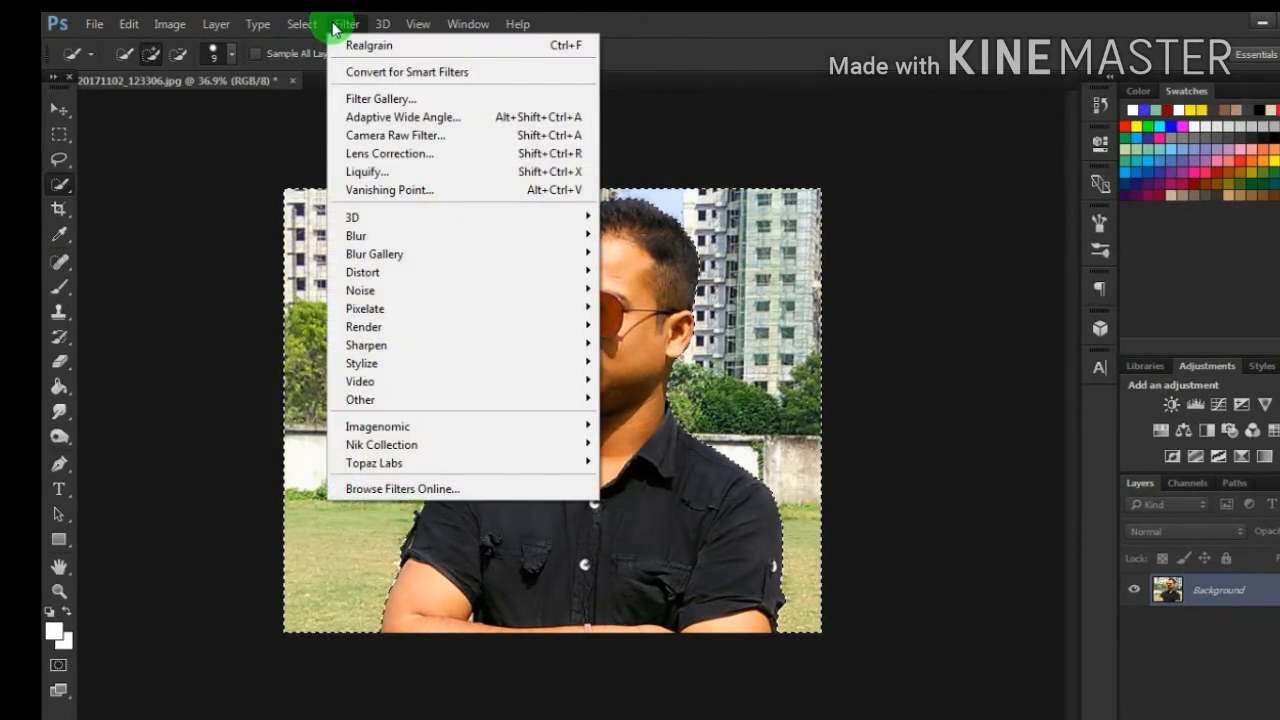
{"action": "mouse_move", "coordinate": [400, 235]}
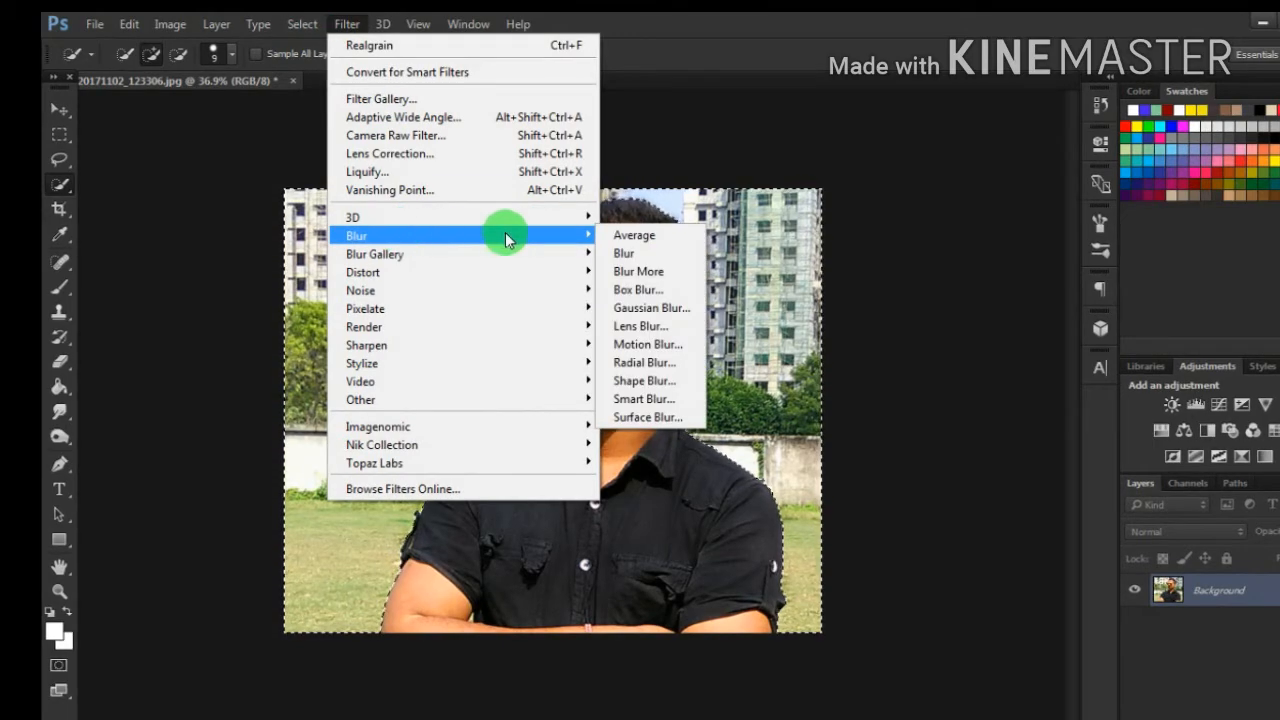
{"action": "left_click", "coordinate": [652, 327]}
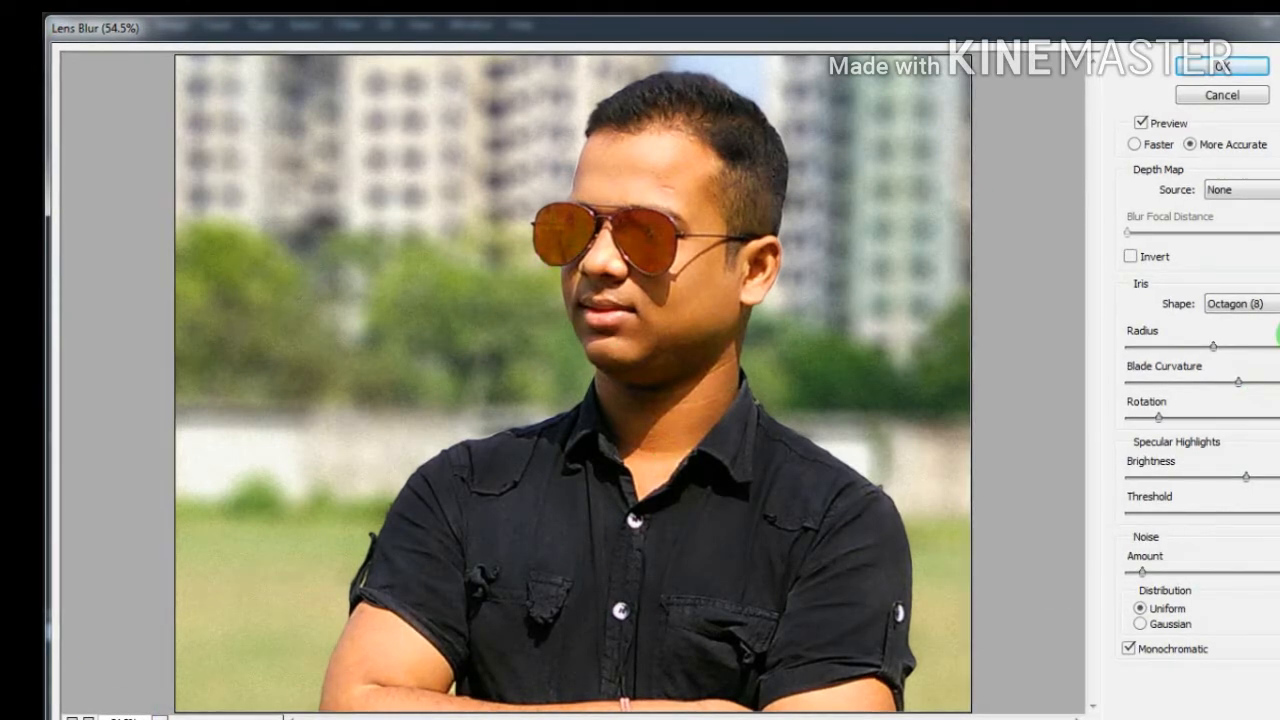
{"action": "left_click_drag", "start_coordinate": [1213, 347], "coordinate": [1127, 347]}
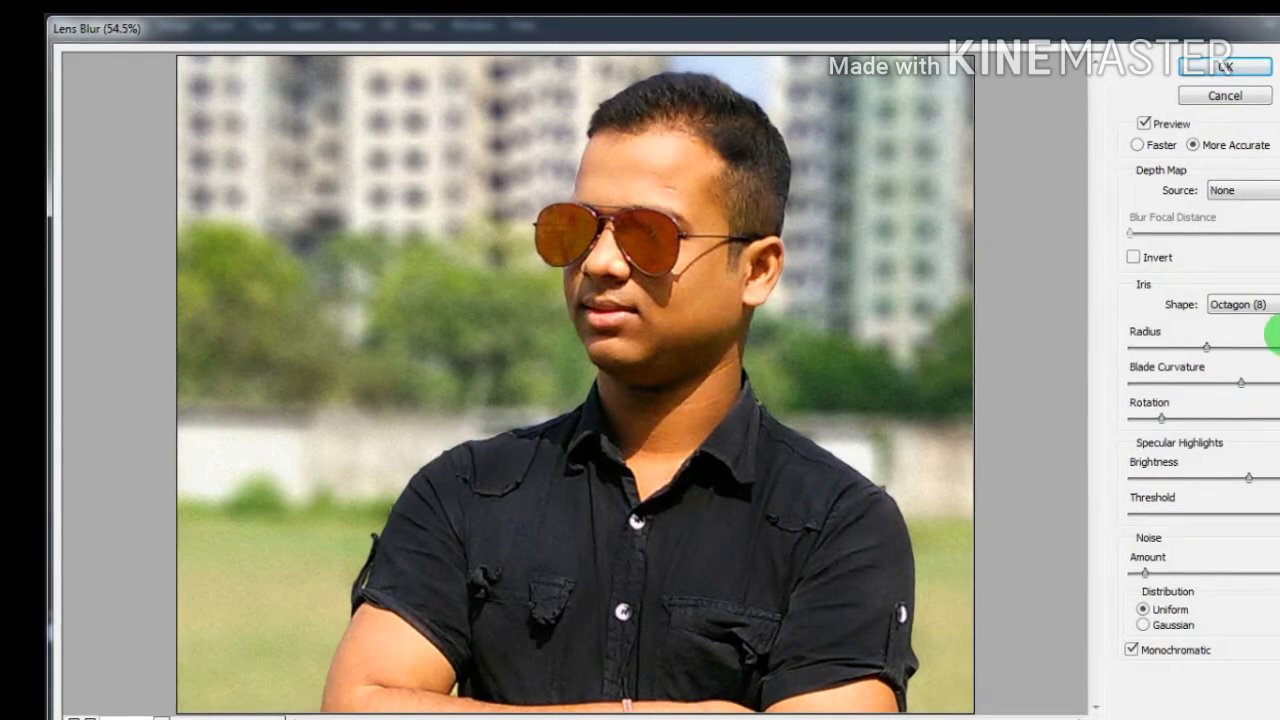
{"action": "key", "text": "ctrl+z"}
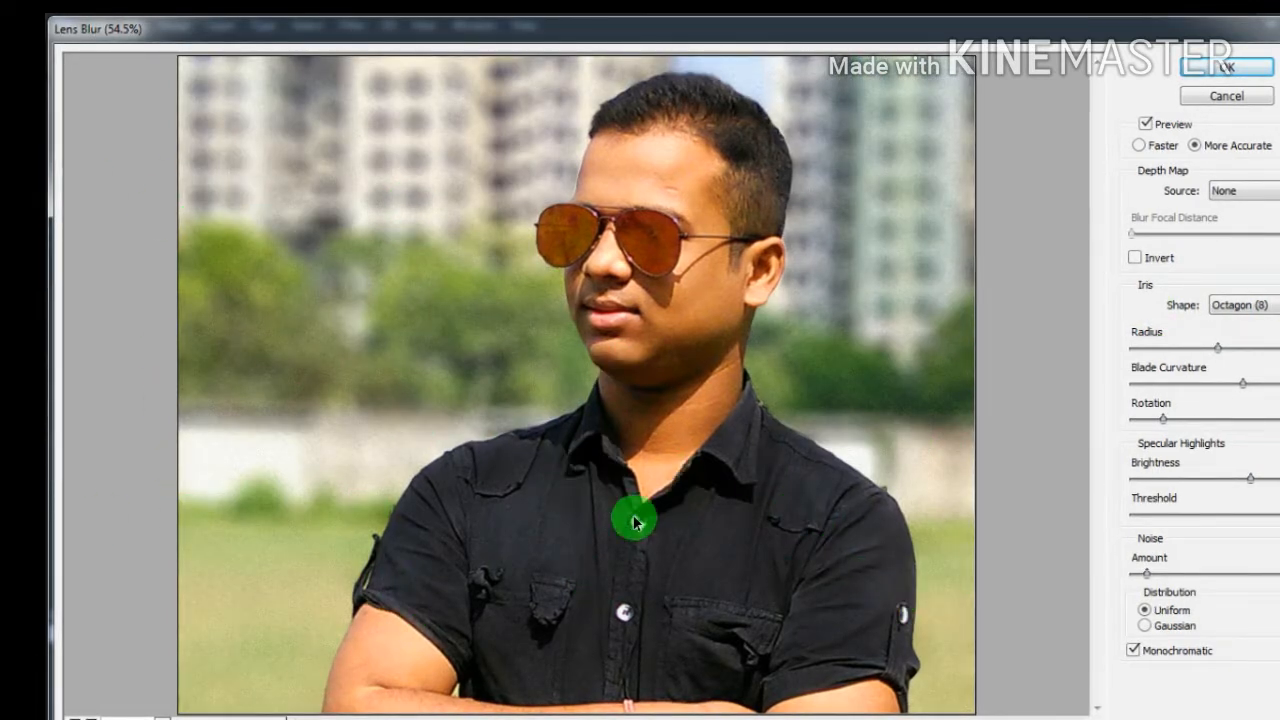
{"action": "left_click", "coordinate": [1228, 66]}
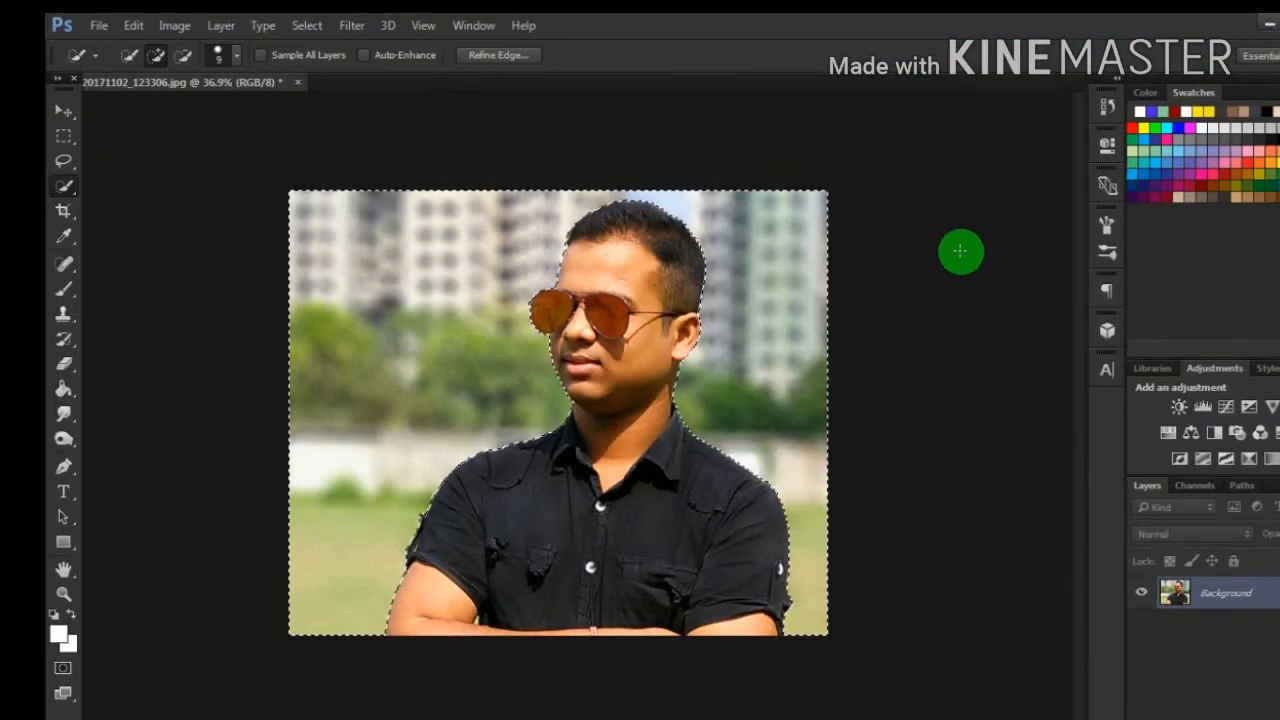
{"action": "key", "text": "ctrl+d"}
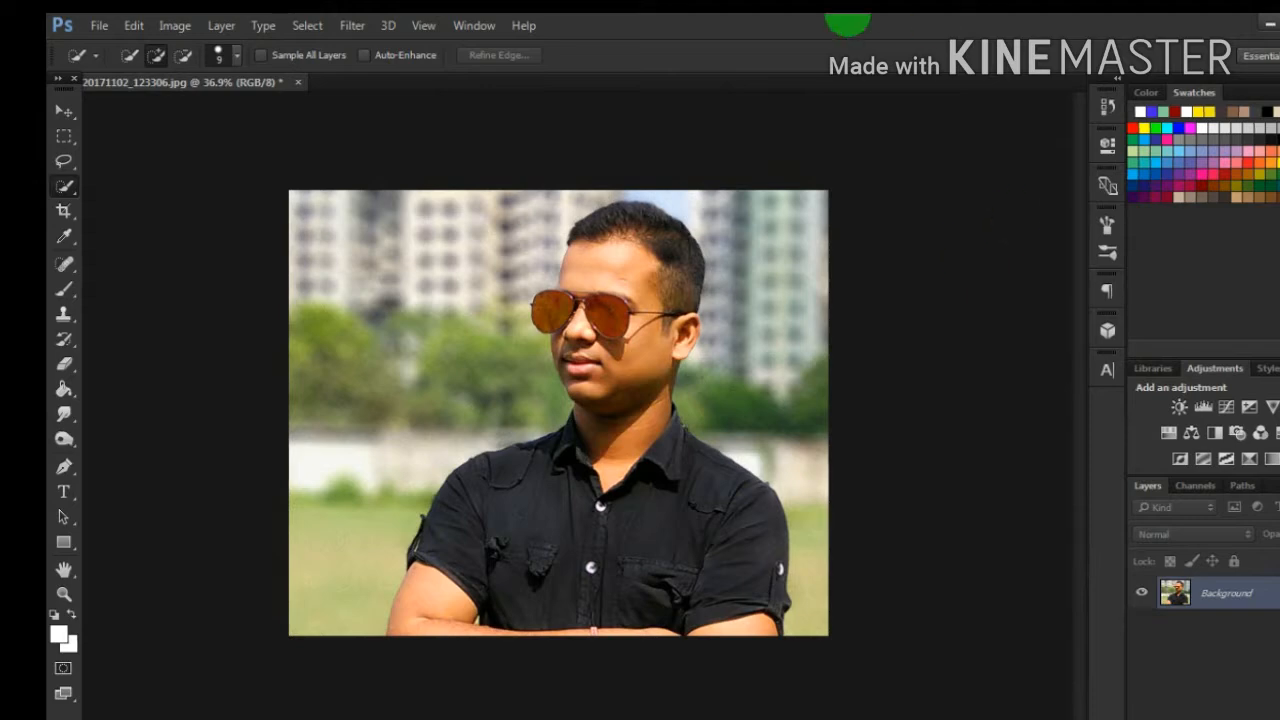
Open the photo in the Analog Efex Pro 2 filter and choose the Classic Camera 9 preset.
{"action": "left_click", "coordinate": [351, 25]}
{"action": "mouse_move", "coordinate": [400, 449]}
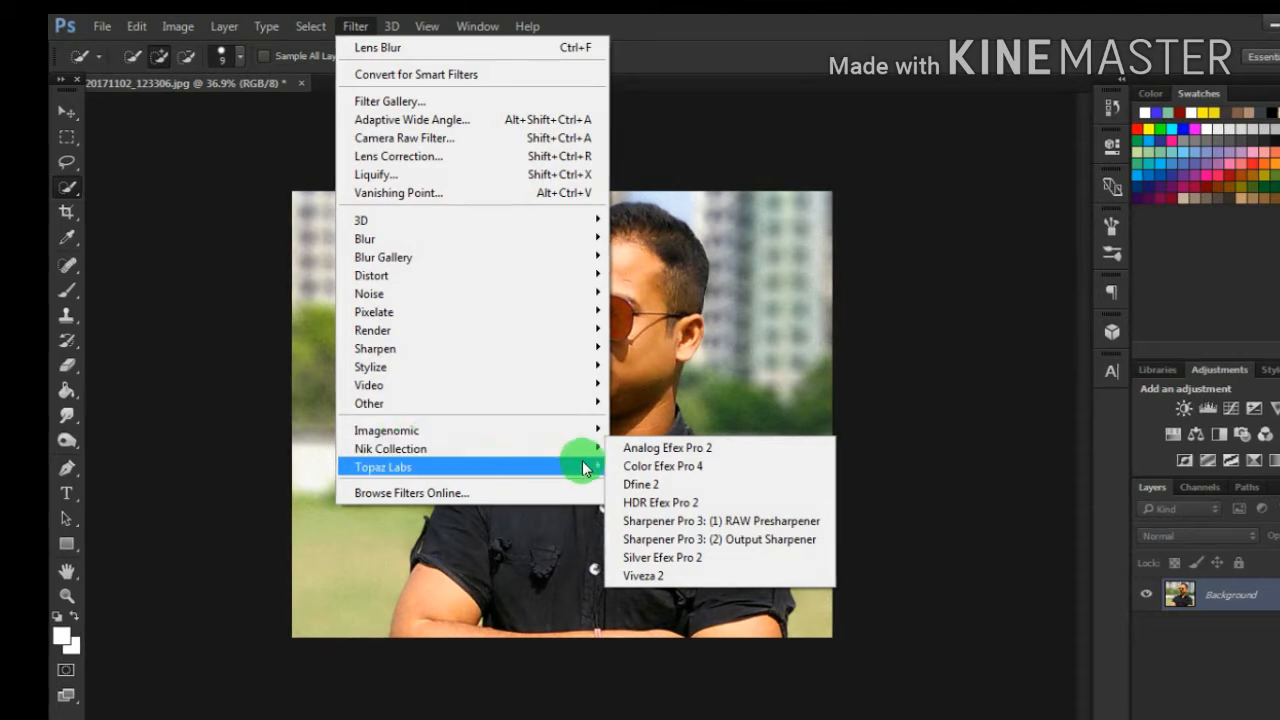
{"action": "left_click", "coordinate": [665, 448]}
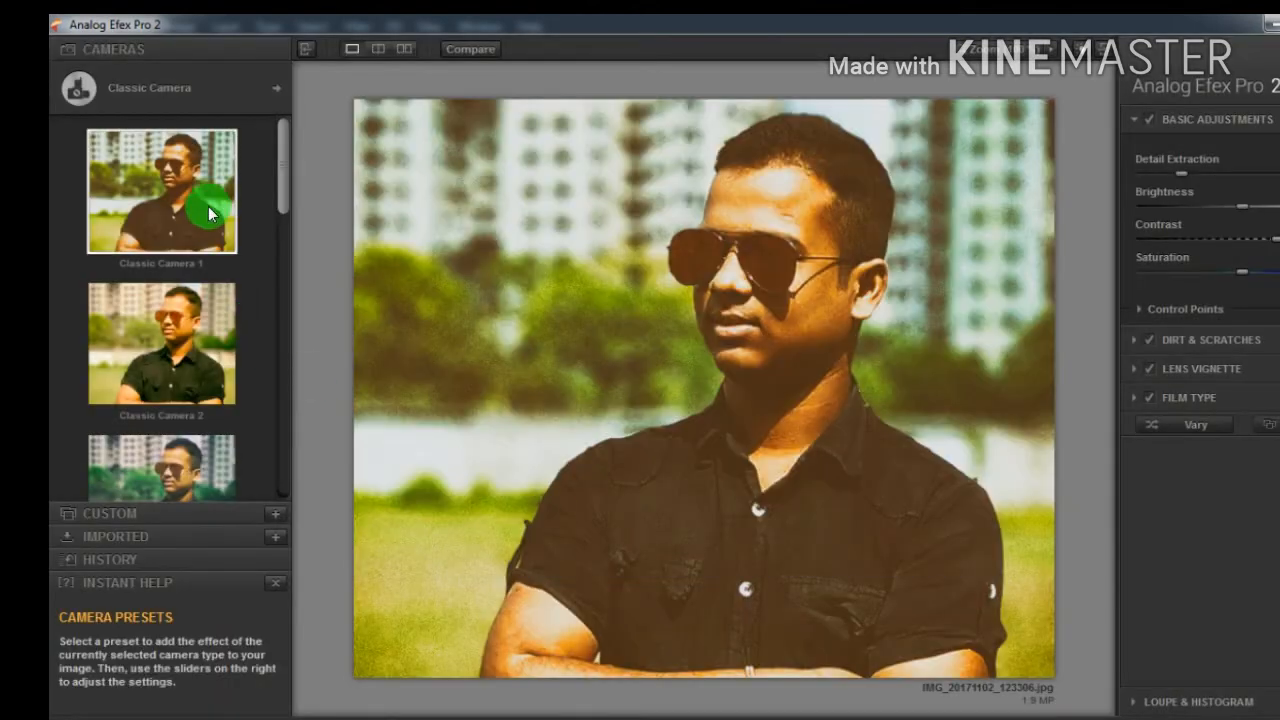
{"action": "left_click_drag", "start_coordinate": [278, 177], "coordinate": [286, 240]}
{"action": "left_click_drag", "start_coordinate": [291, 284], "coordinate": [296, 455]}
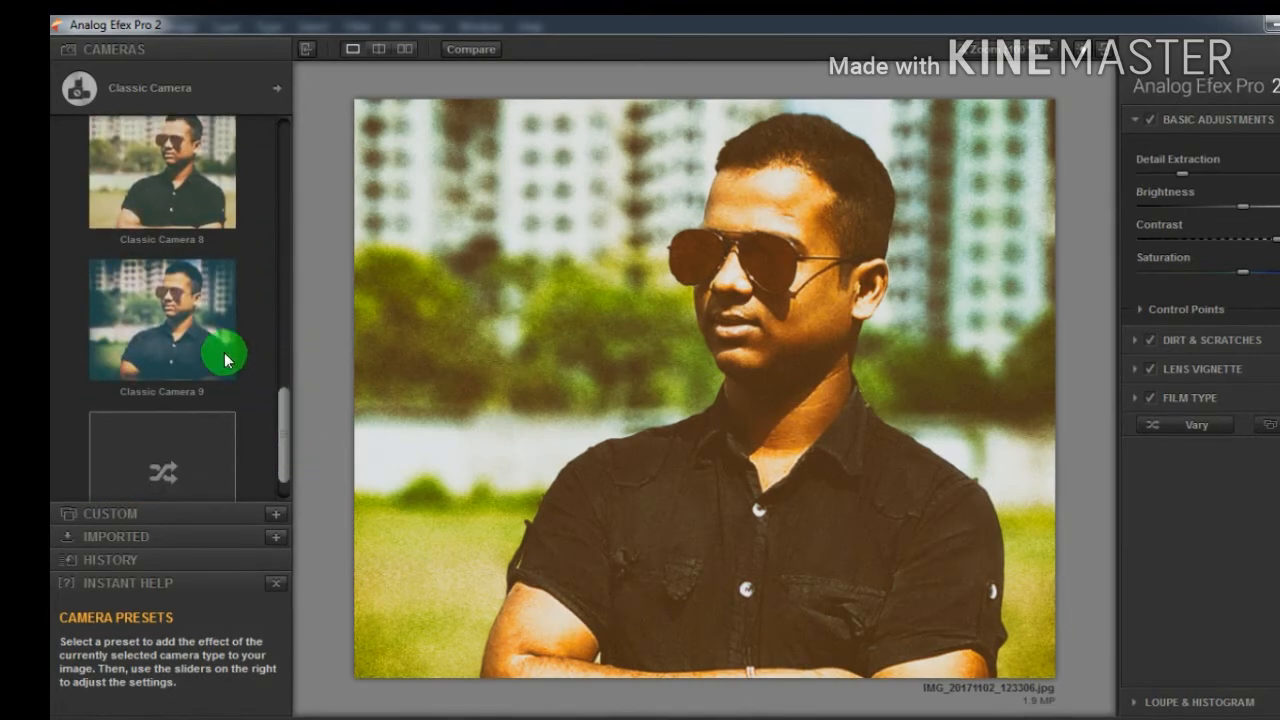
{"action": "left_click", "coordinate": [157, 302]}
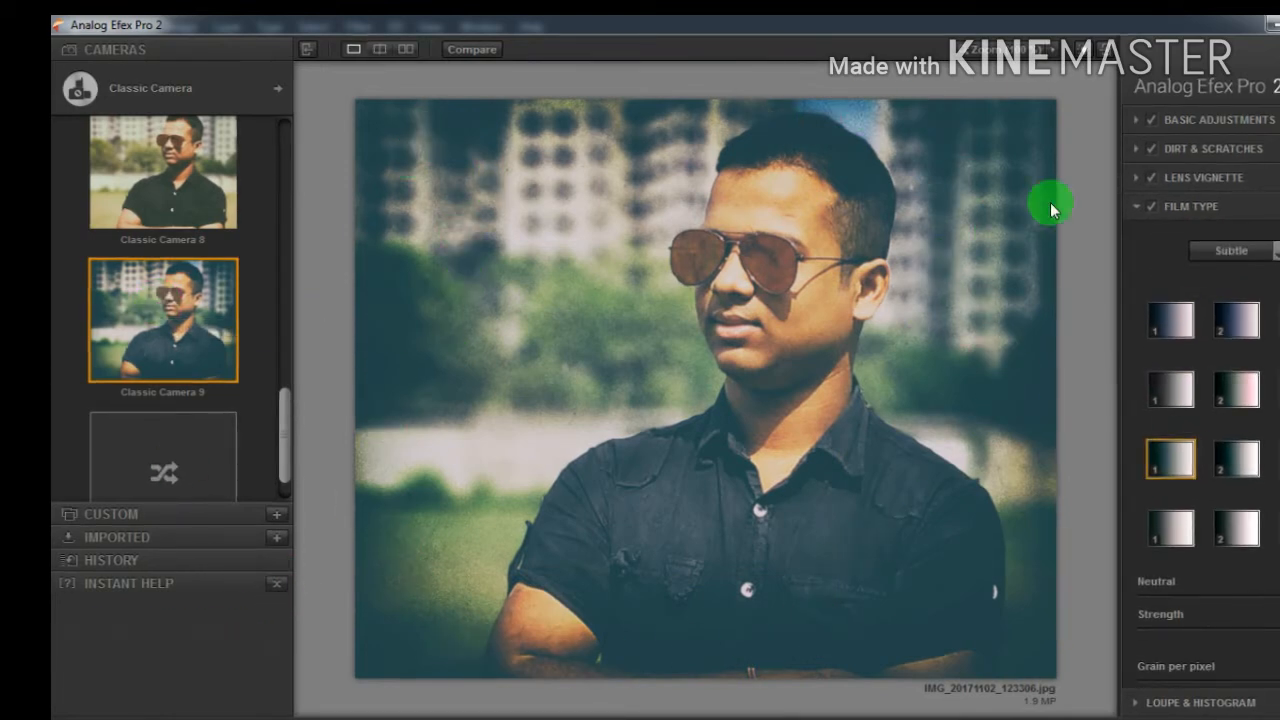
Turn off Dirt & Scratches and Lens Vignette, choose film type 2 in the third Subtle row, and apply the filter.
{"action": "left_click", "coordinate": [1149, 150]}
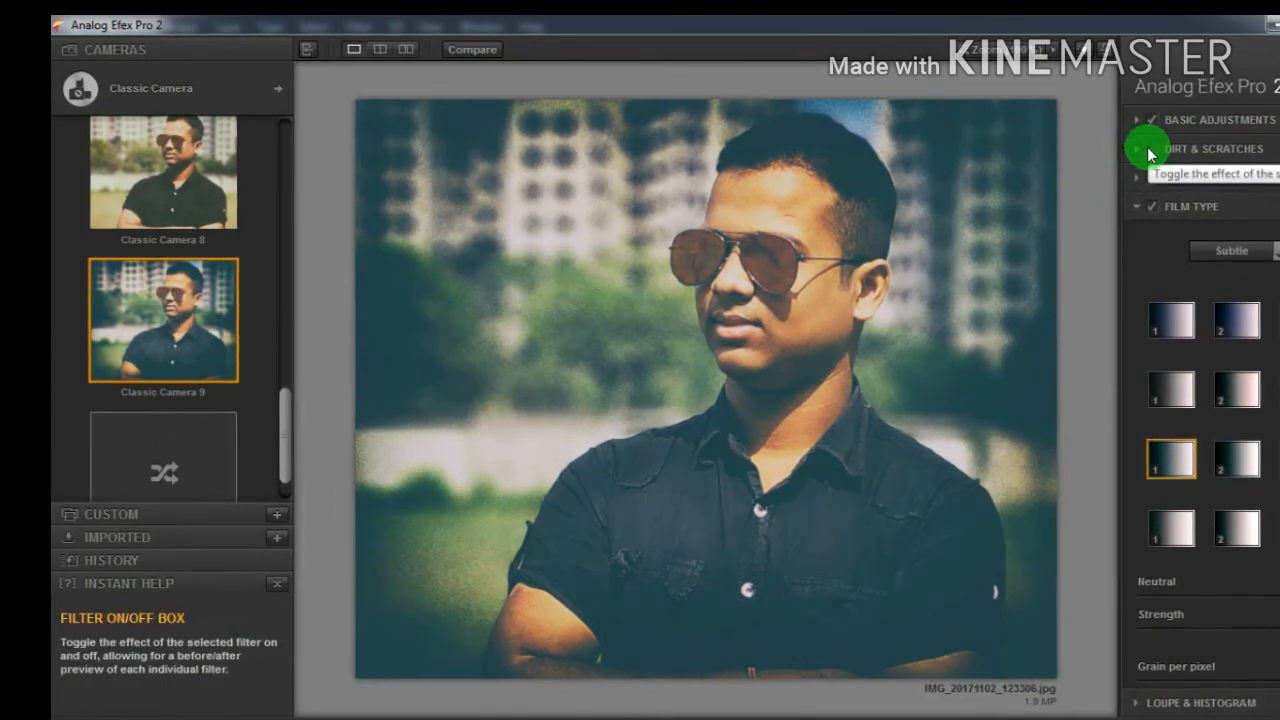
{"action": "left_click", "coordinate": [1152, 179]}
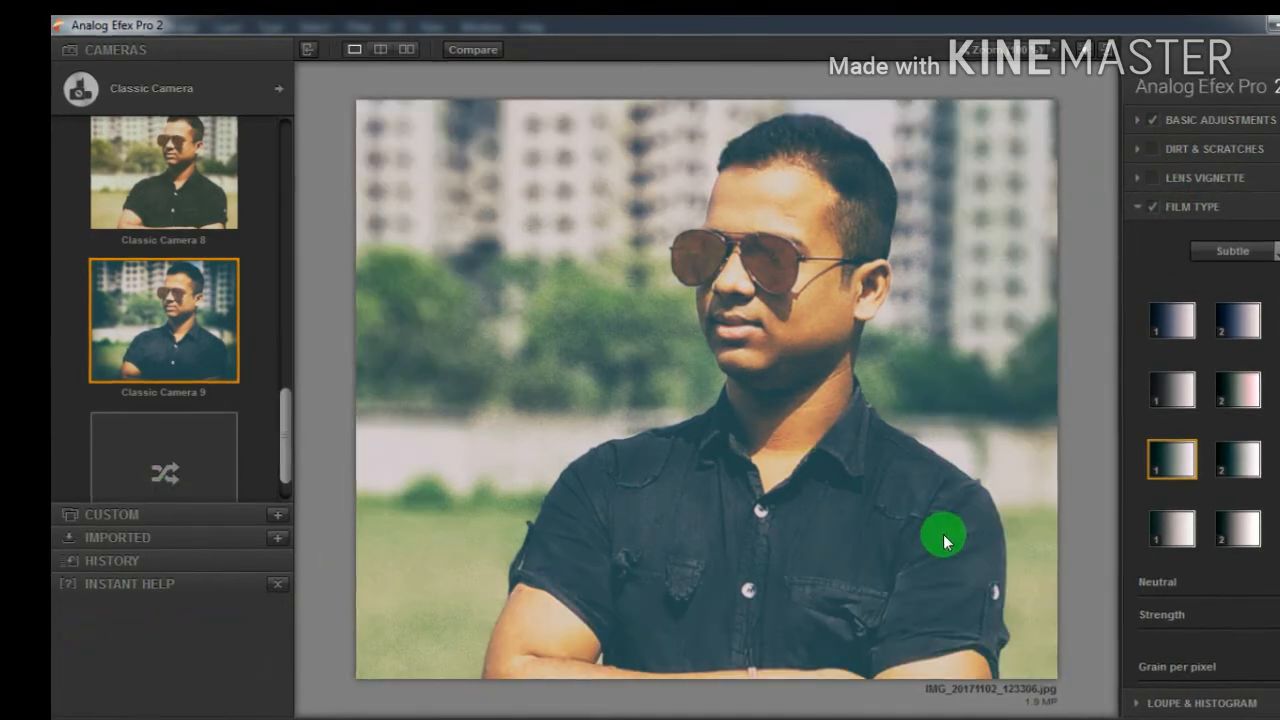
{"action": "left_click", "coordinate": [1237, 466]}
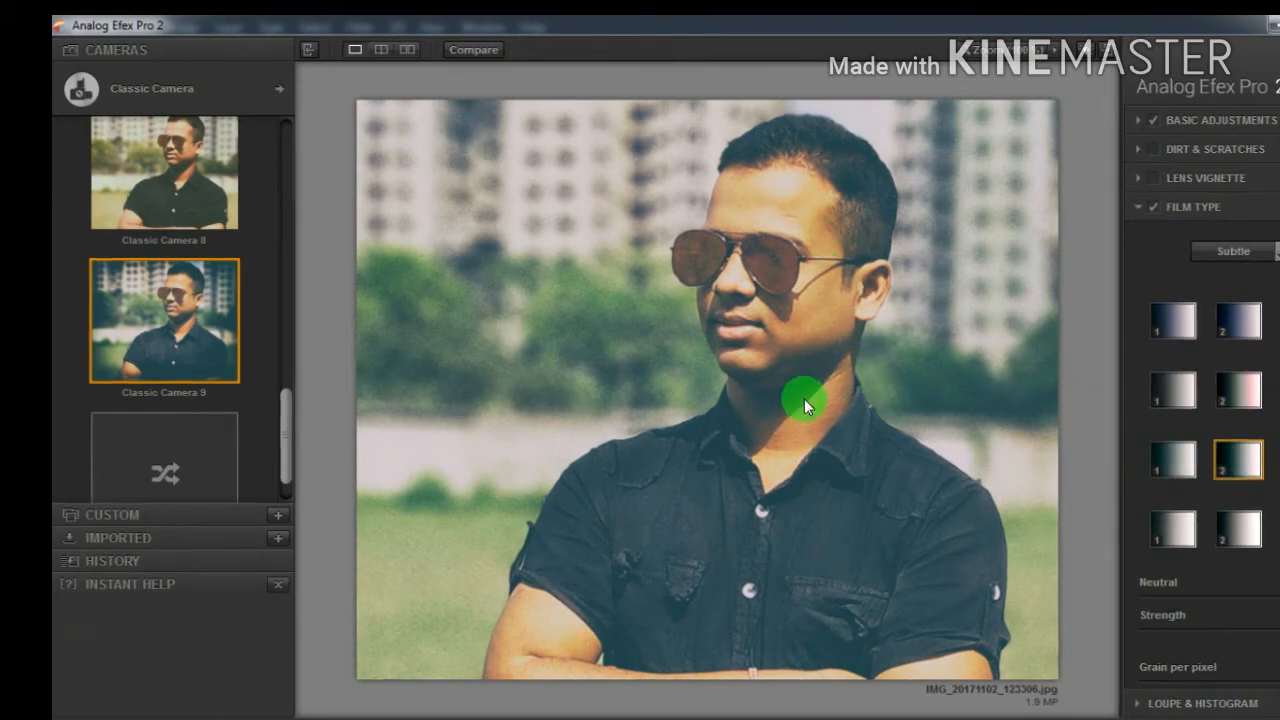
{"action": "left_click", "coordinate": [1163, 462]}
{"action": "left_click", "coordinate": [1228, 466]}
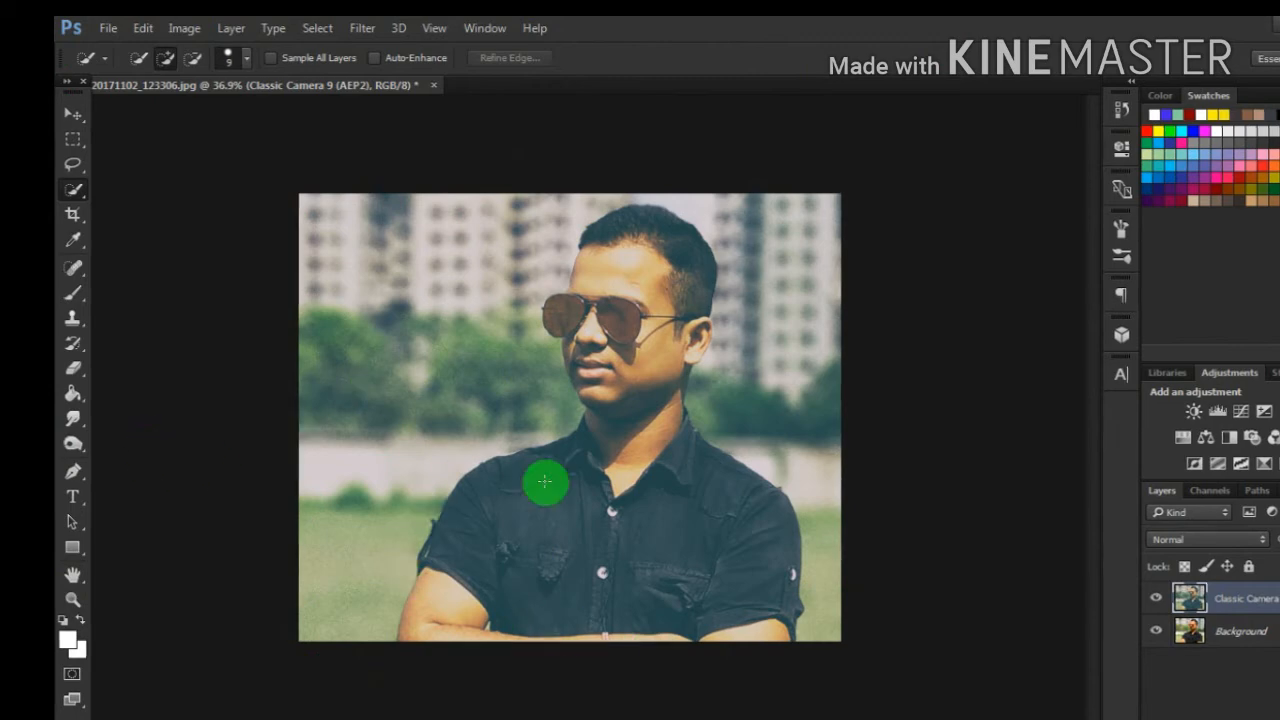
Crop the photo to the man's head and chest, trimming the crossed arms and a narrow strip from each side.
{"action": "scroll", "coordinate": [560, 467], "scroll_direction": "down", "scroll_amount": 5}
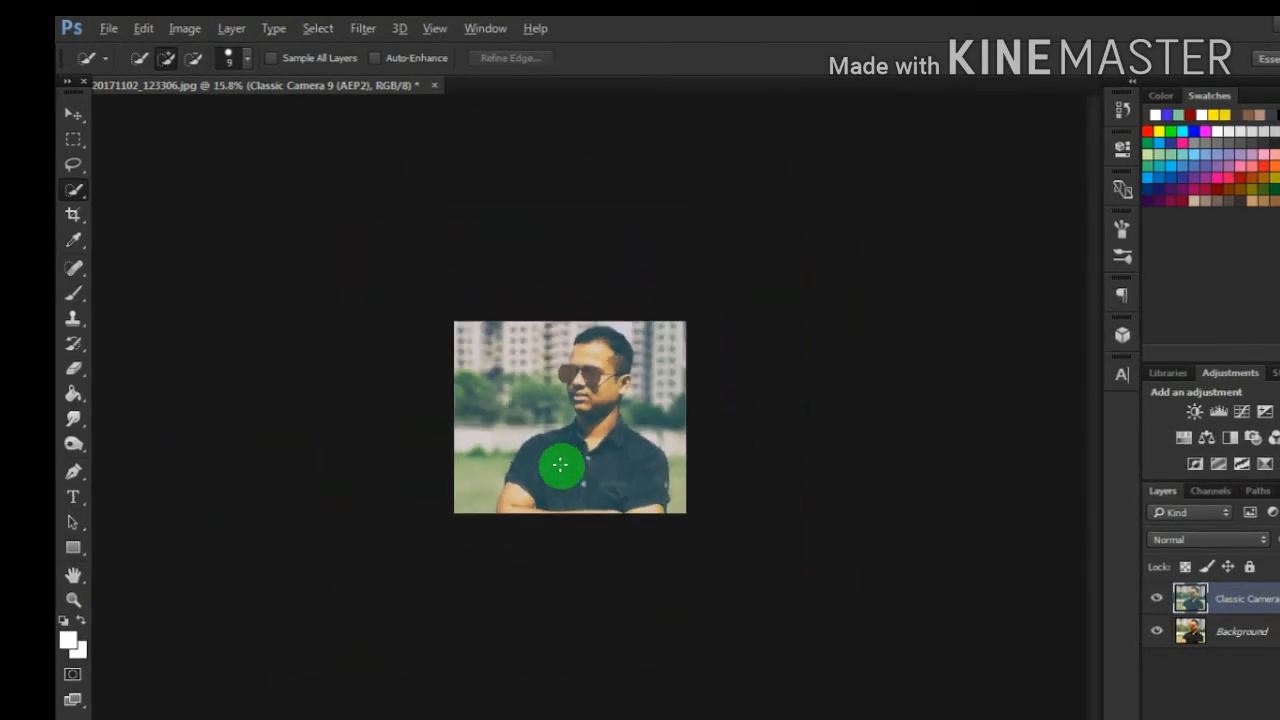
{"action": "scroll", "coordinate": [560, 465], "scroll_direction": "up", "scroll_amount": 2}
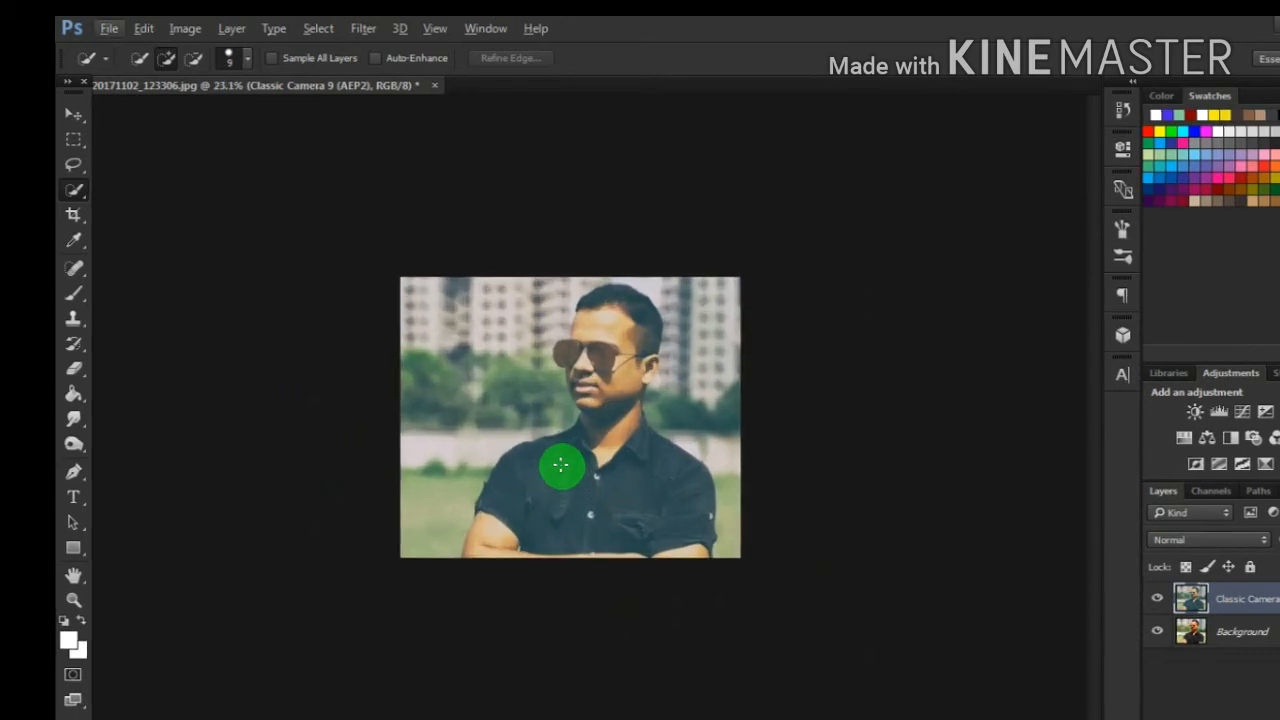
{"action": "left_click", "coordinate": [73, 216]}
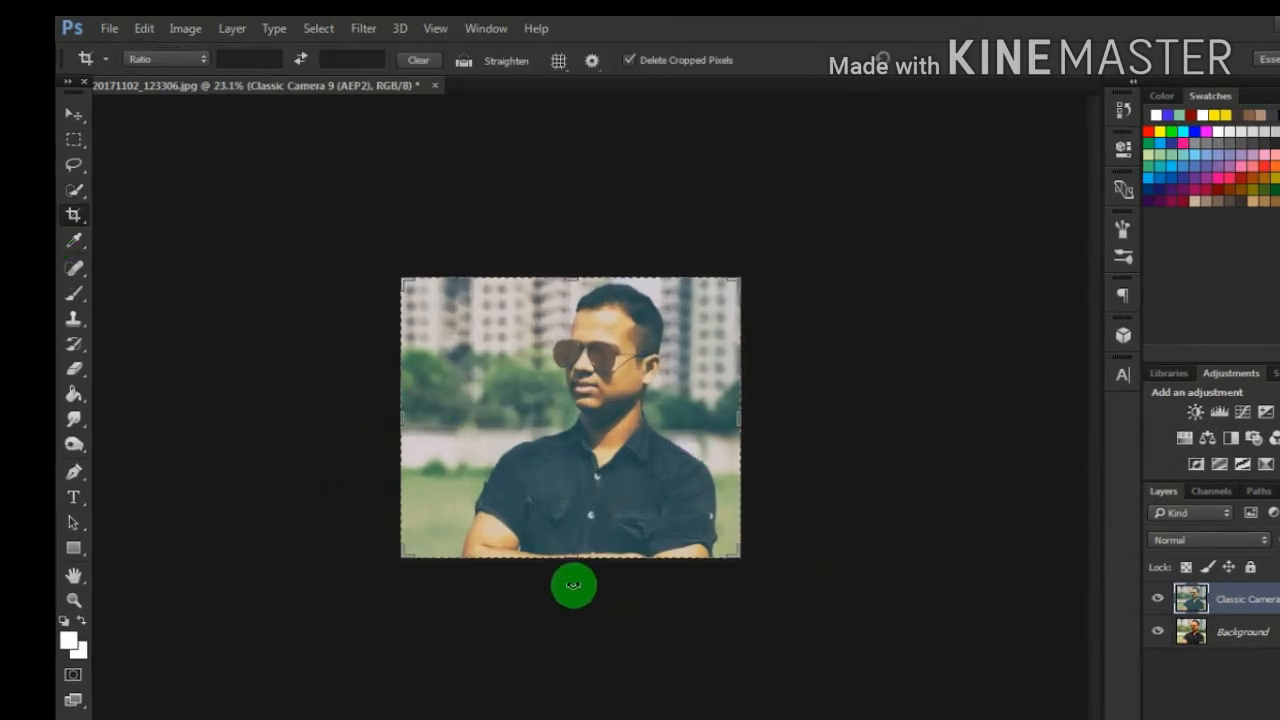
{"action": "left_click_drag", "start_coordinate": [571, 551], "coordinate": [572, 531]}
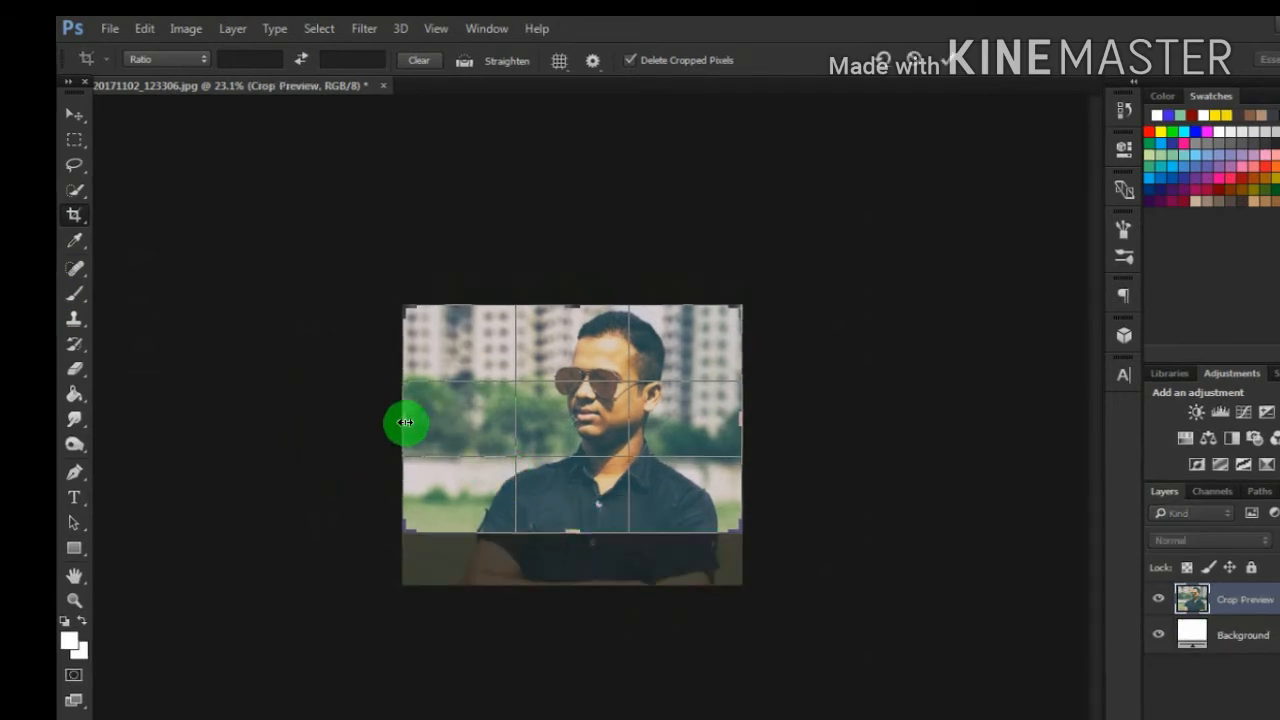
{"action": "mouse_move", "coordinate": [405, 421]}
{"action": "left_mouse_down"}
{"action": "mouse_move", "coordinate": [429, 424]}
{"action": "mouse_move", "coordinate": [410, 422]}
{"action": "left_mouse_up"}
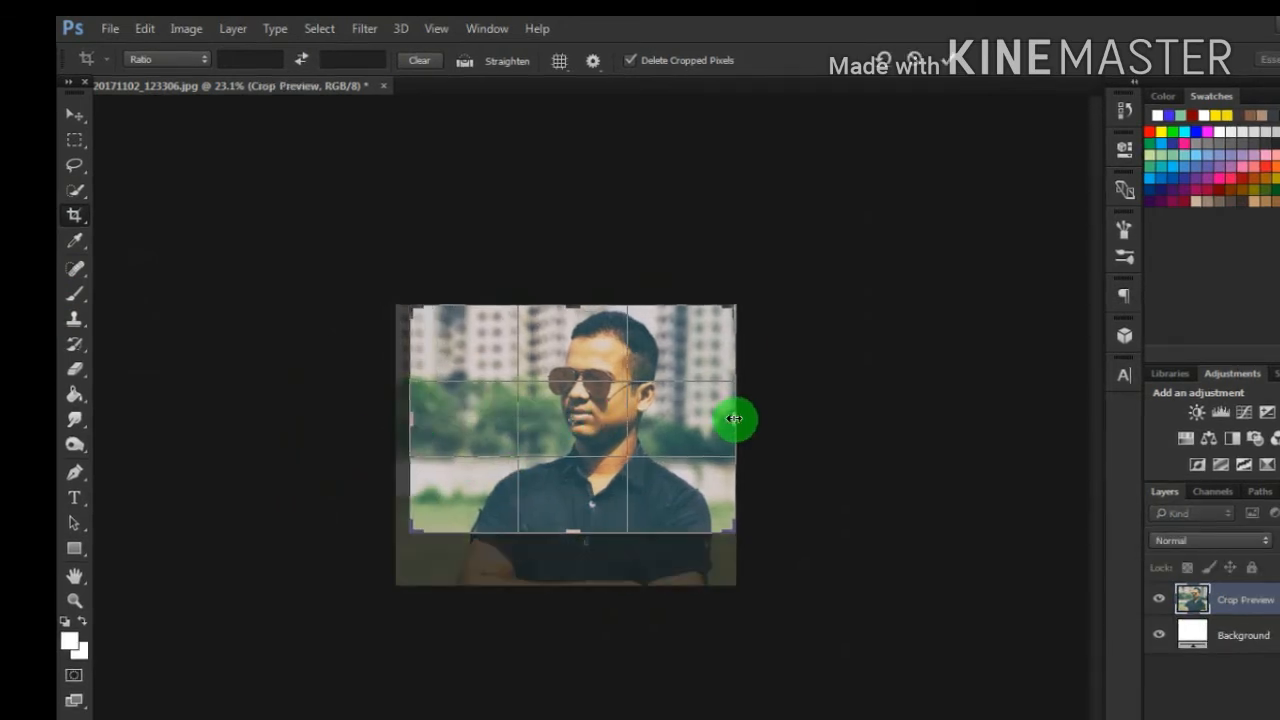
{"action": "left_click_drag", "start_coordinate": [731, 420], "coordinate": [726, 422]}
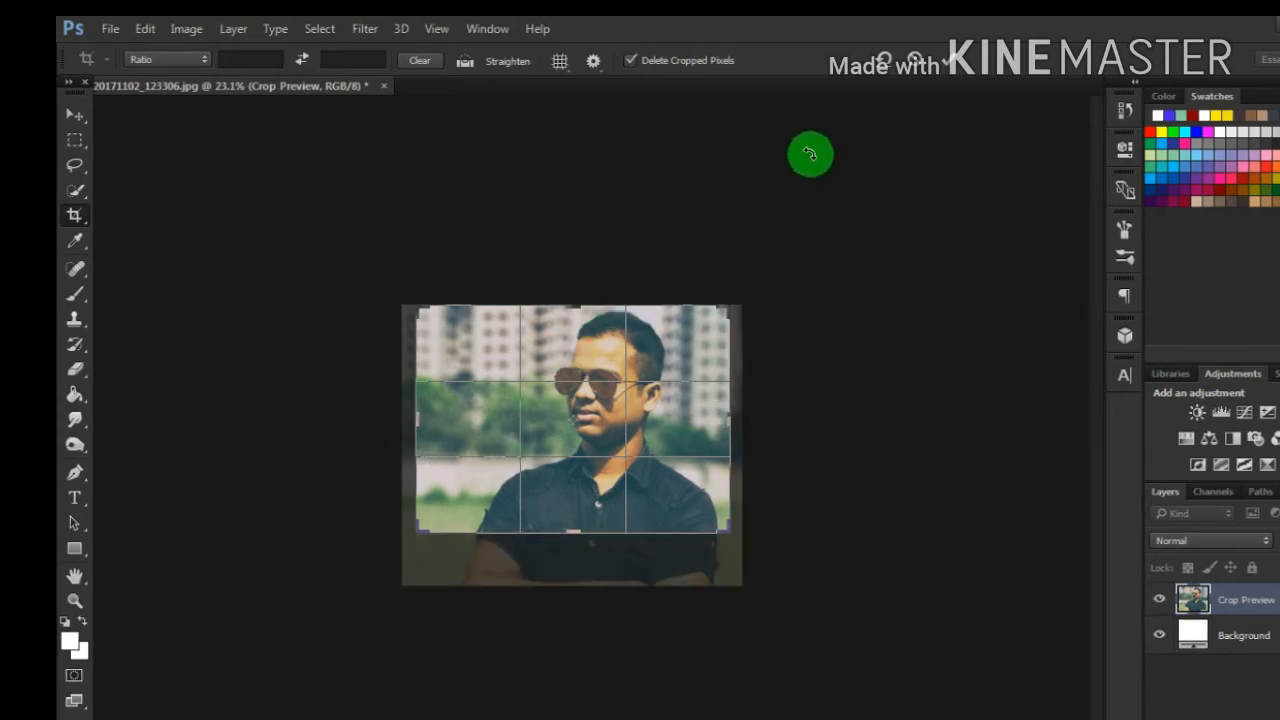
{"action": "left_click", "coordinate": [914, 60]}
{"action": "scroll", "coordinate": [594, 541], "scroll_direction": "up", "scroll_amount": 5}
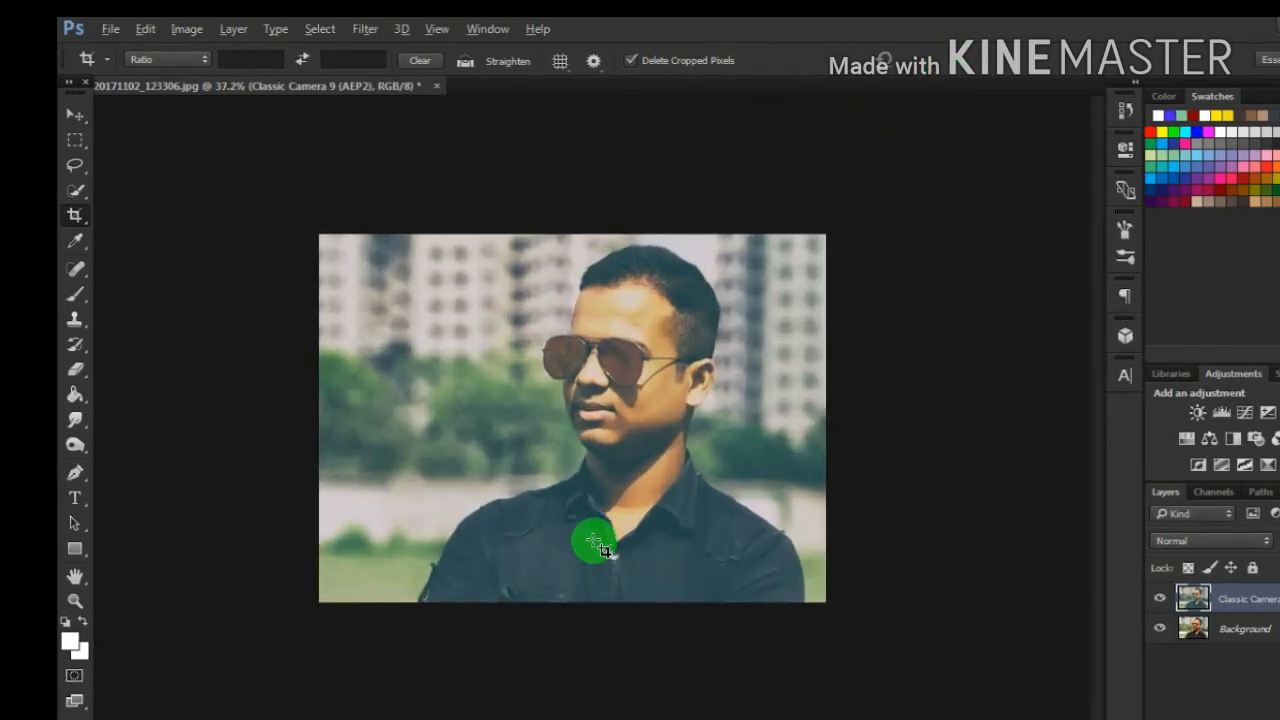
{"action": "scroll", "coordinate": [594, 541], "scroll_direction": "up", "scroll_amount": 2}
{"action": "scroll", "coordinate": [594, 541], "scroll_direction": "down", "scroll_amount": 2}
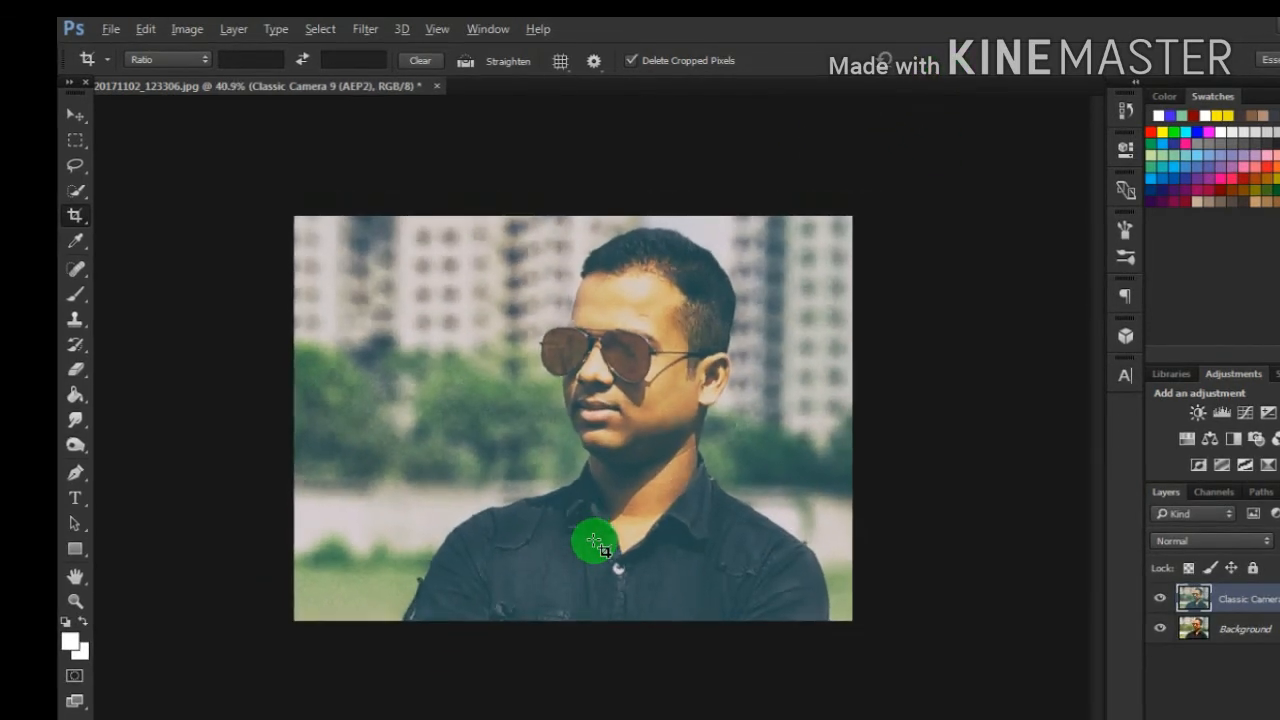
{"action": "scroll", "coordinate": [594, 541], "scroll_direction": "up", "scroll_amount": 1}
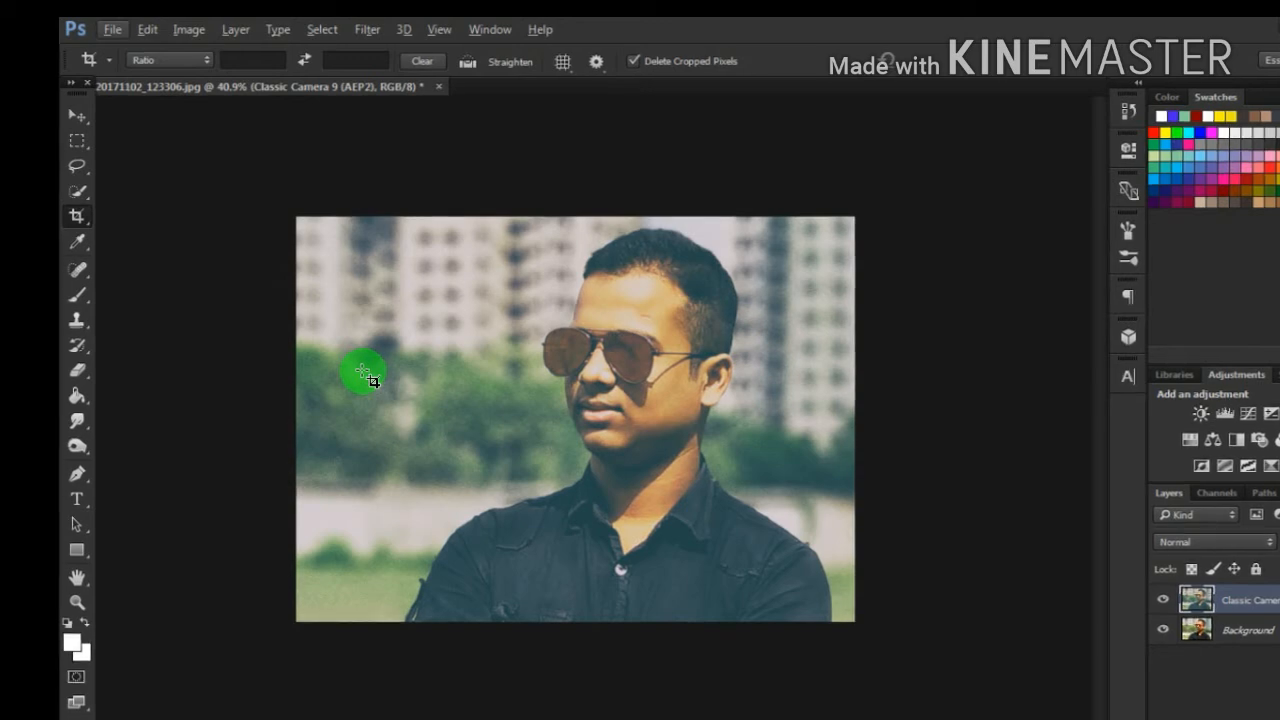
{"action": "left_click", "coordinate": [77, 113]}
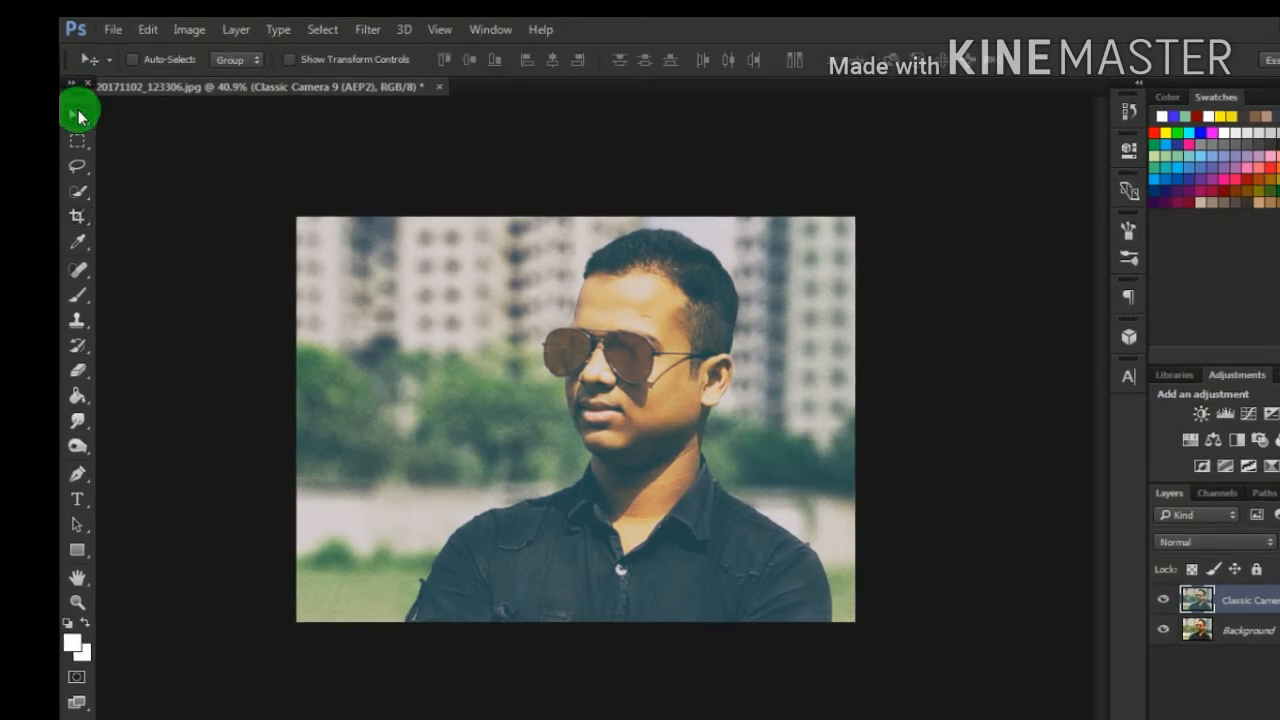
Save the photo as a JPEG on drive D: under the person's first name, replacing the existing file, at quality 12 with Baseline ("Standard") format.
{"action": "left_click", "coordinate": [120, 32]}
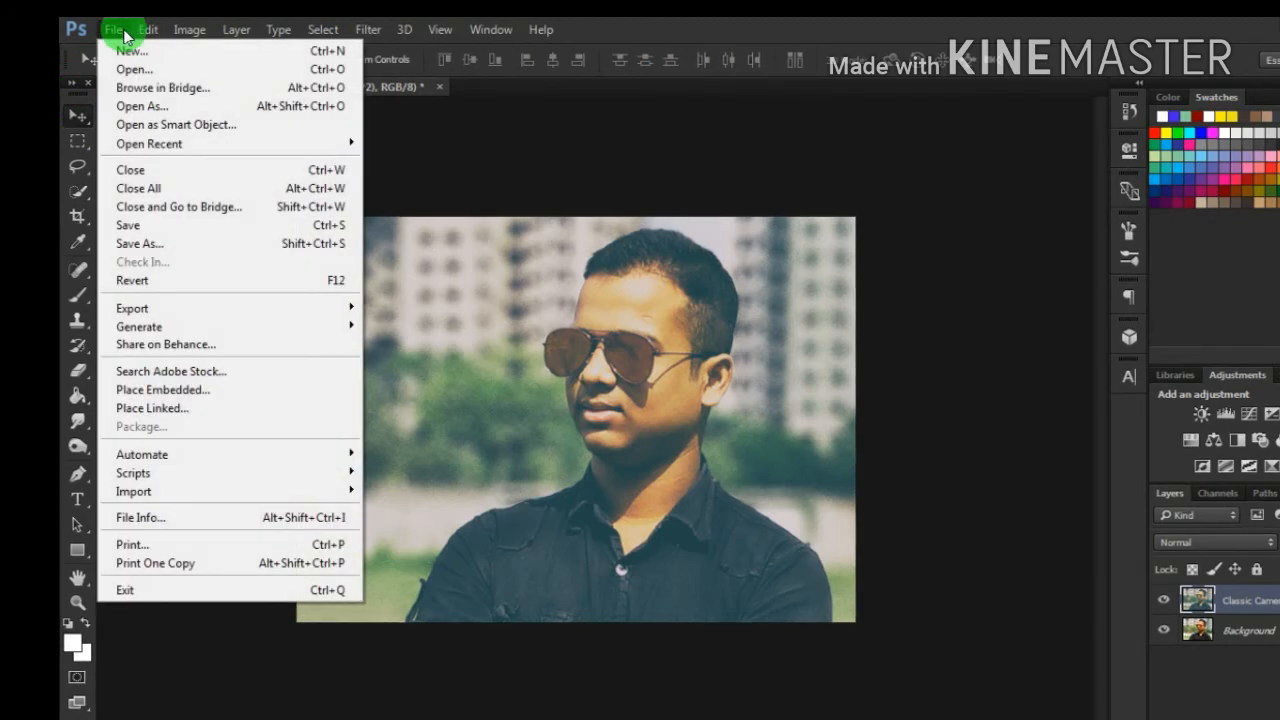
{"action": "left_click", "coordinate": [161, 247]}
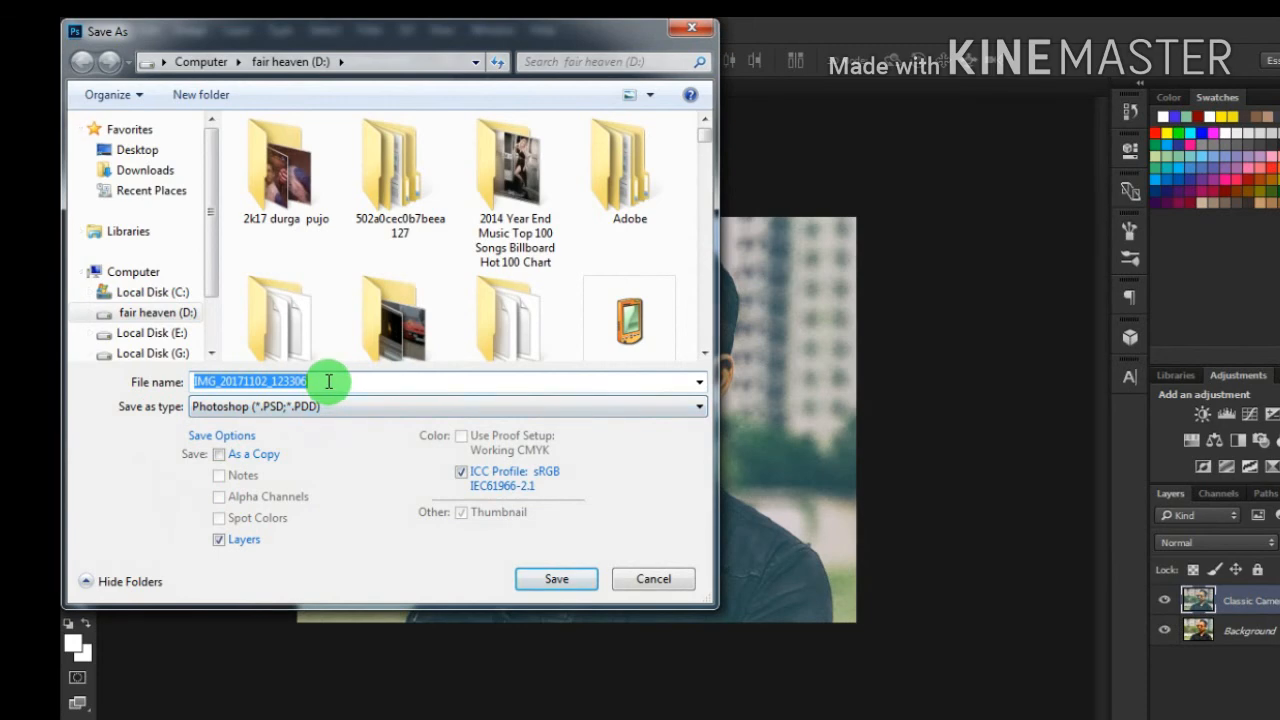
{"action": "key", "text": "BackSpace"}
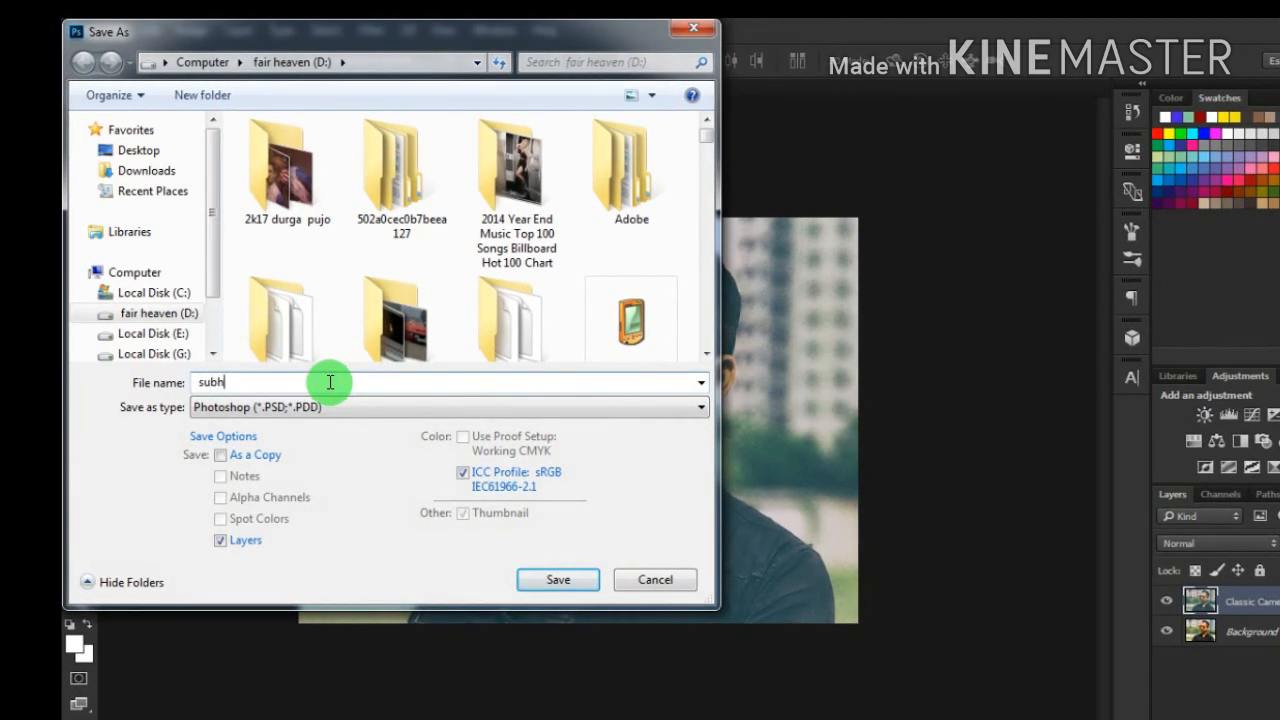
{"action": "type", "text": "ram"}
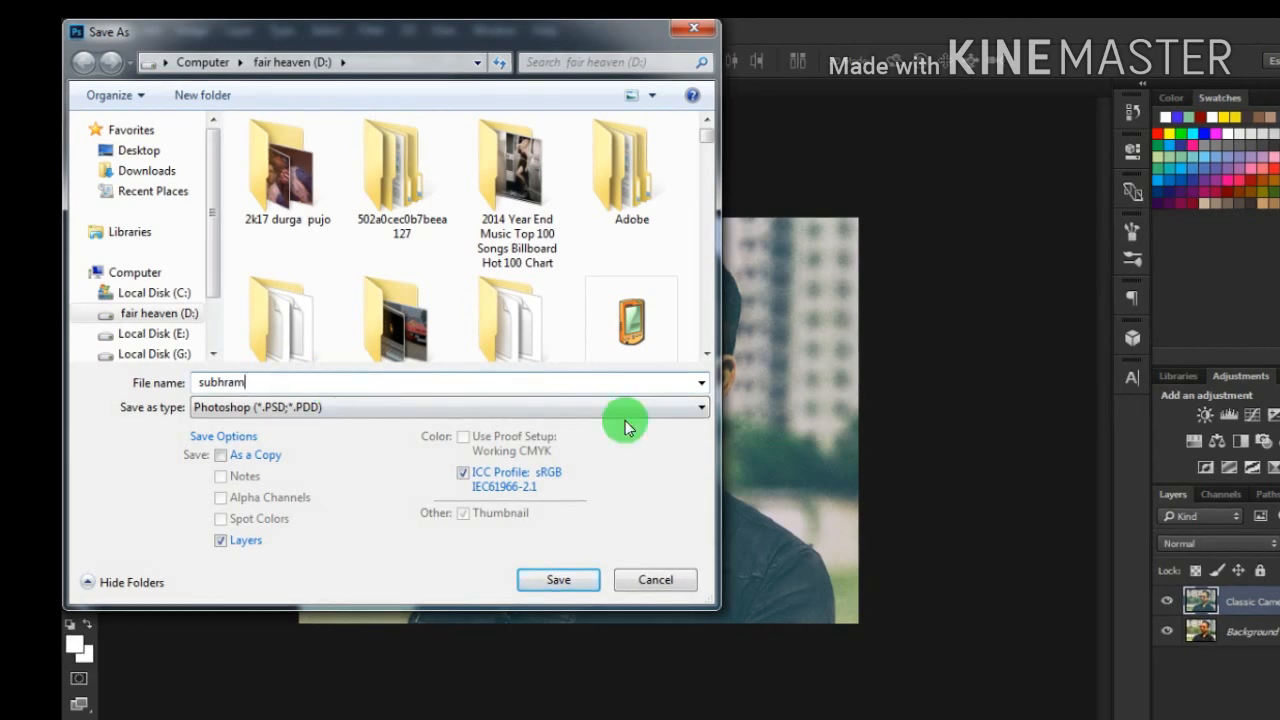
{"action": "left_click", "coordinate": [372, 407]}
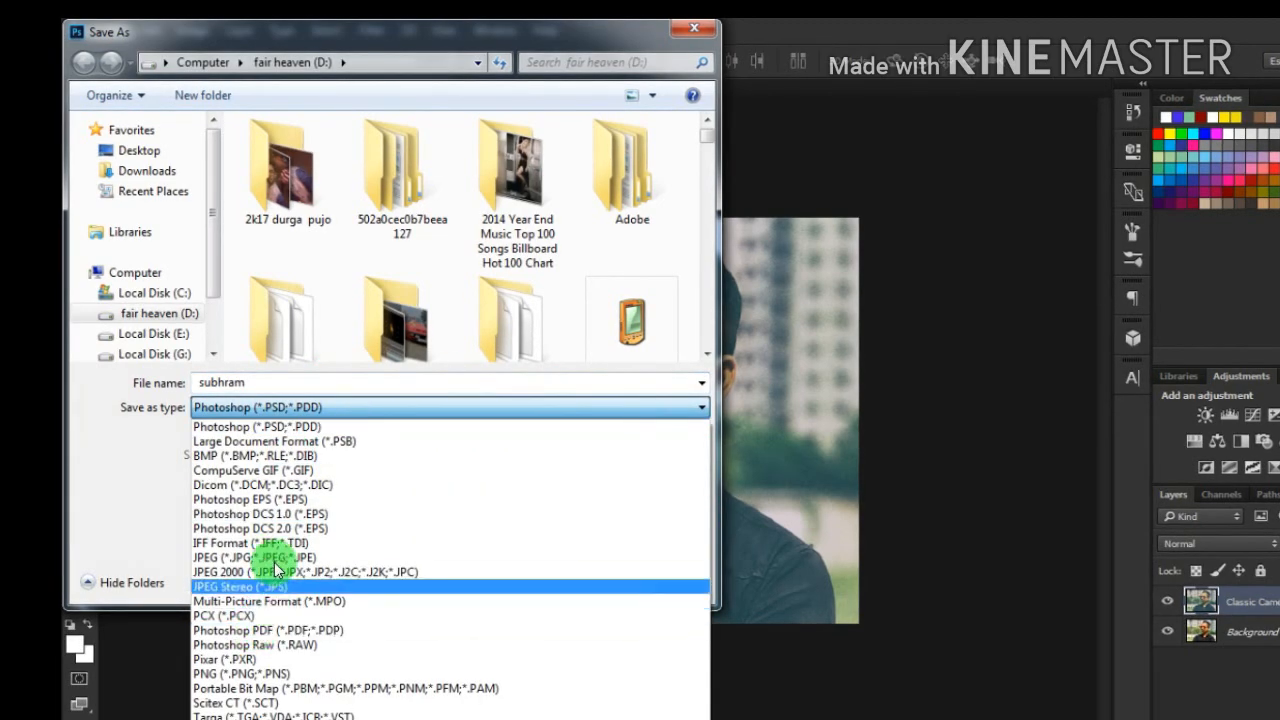
{"action": "left_click", "coordinate": [272, 557]}
{"action": "left_click", "coordinate": [558, 582]}
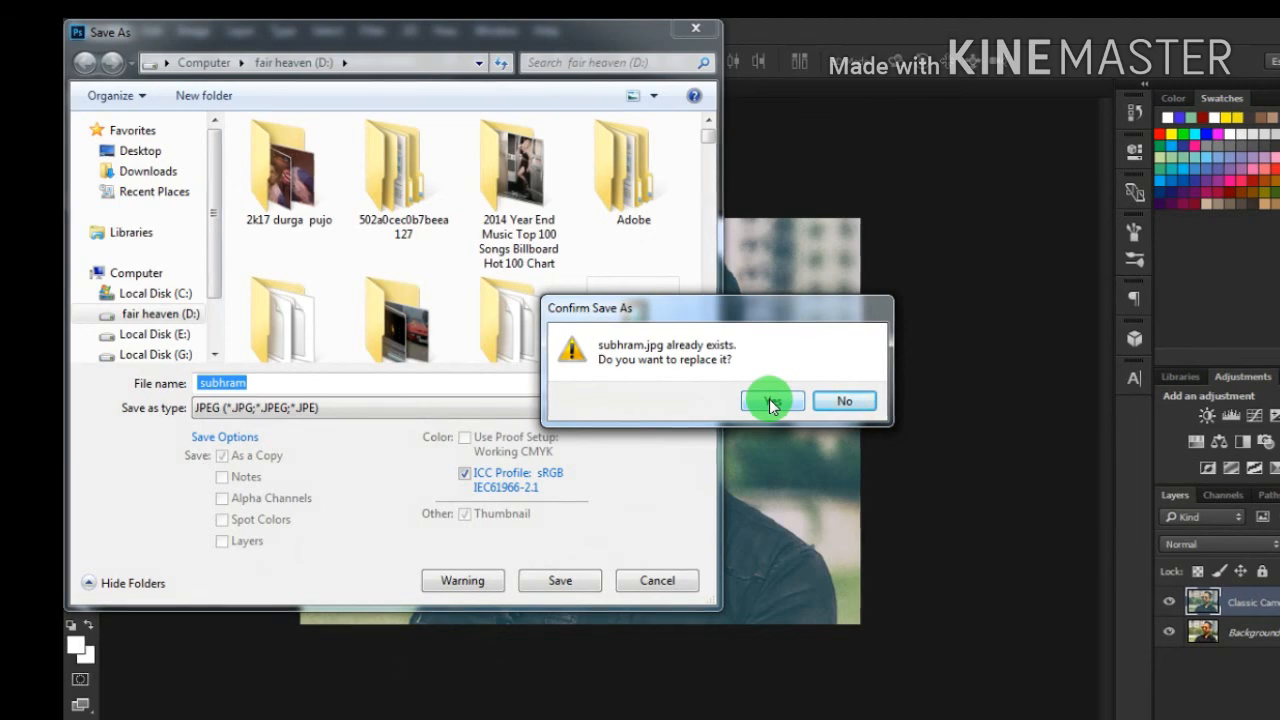
{"action": "left_click", "coordinate": [771, 403]}
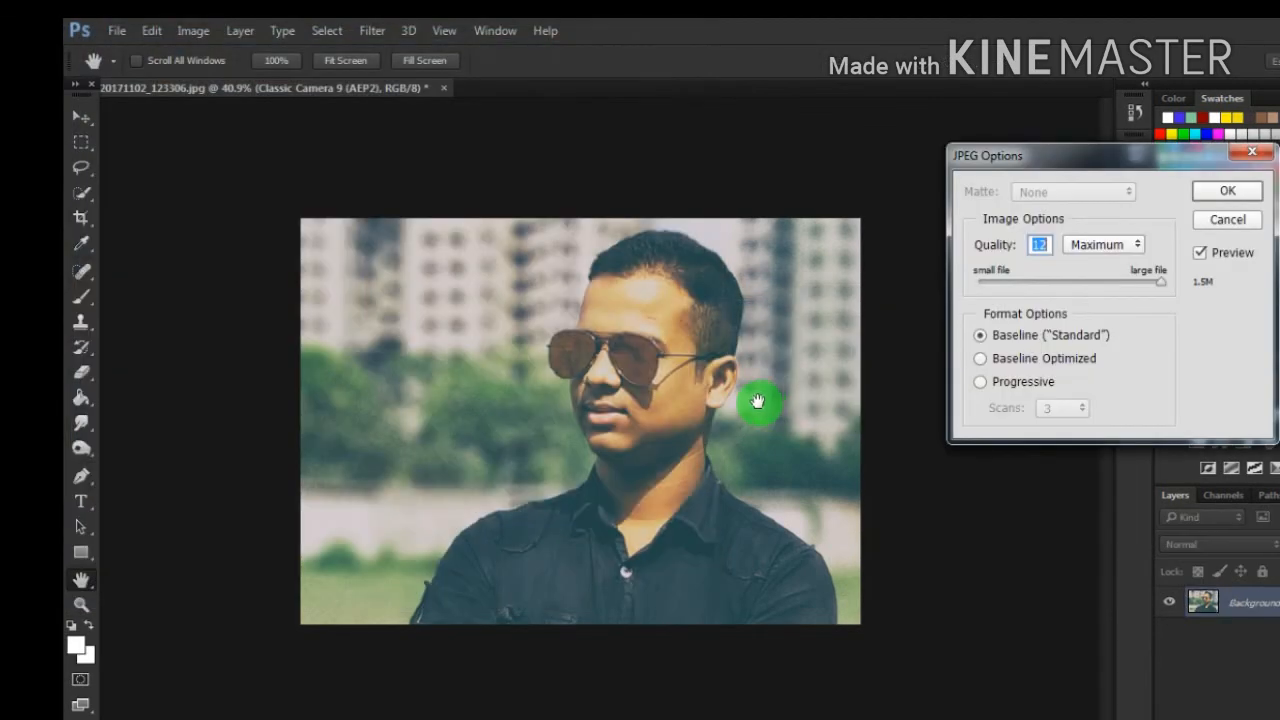
{"action": "left_click", "coordinate": [1228, 190]}
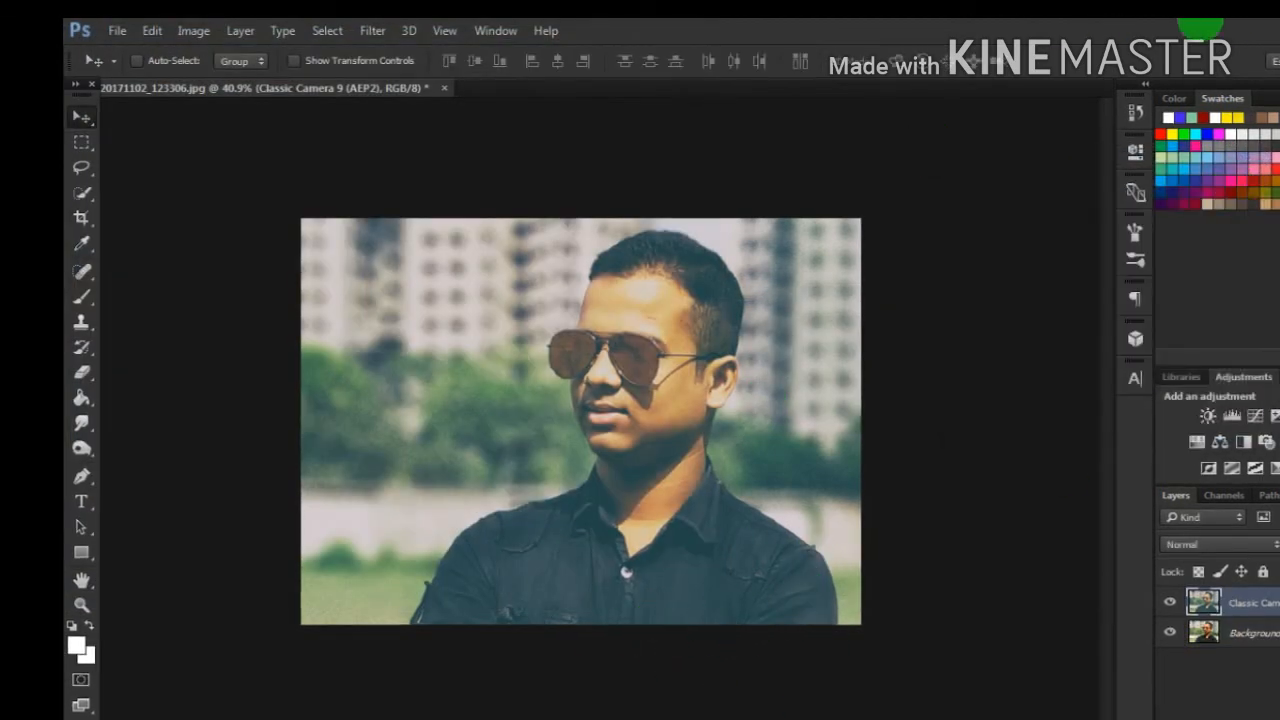